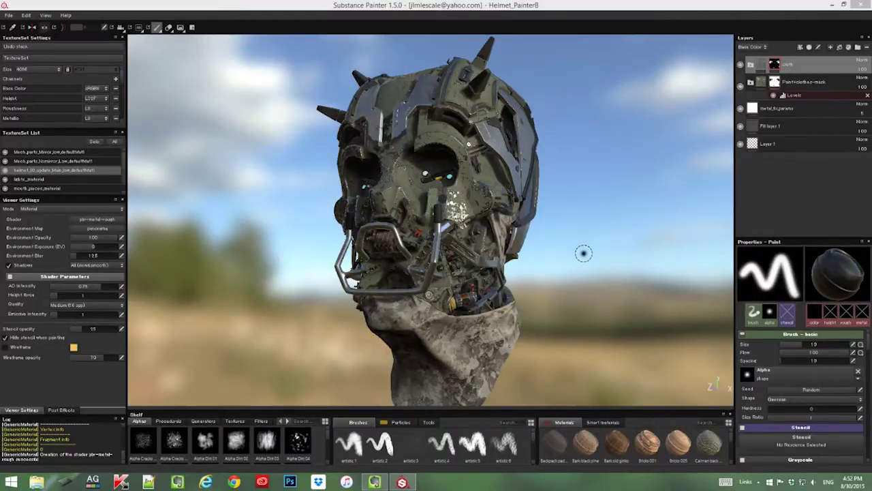
Orbit around the helmet from several sides to inspect it without viewport shadows
alt+drag(583, 252, 587, 274)
alt+drag(581, 230, 586, 233)
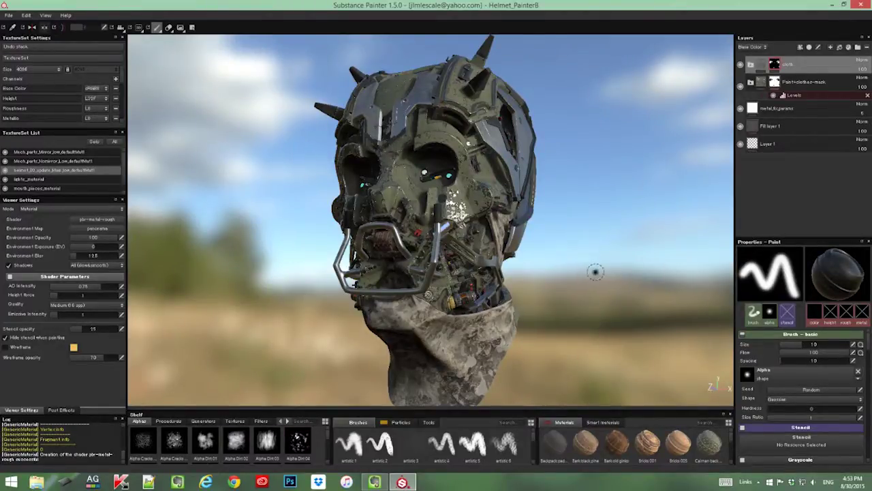
alt+drag(563, 268, 544, 280)
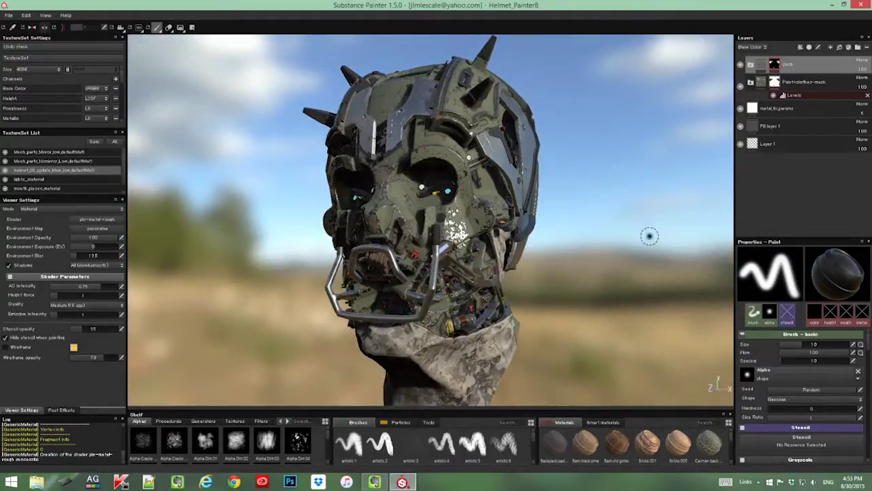
alt+drag(567, 286, 576, 283)
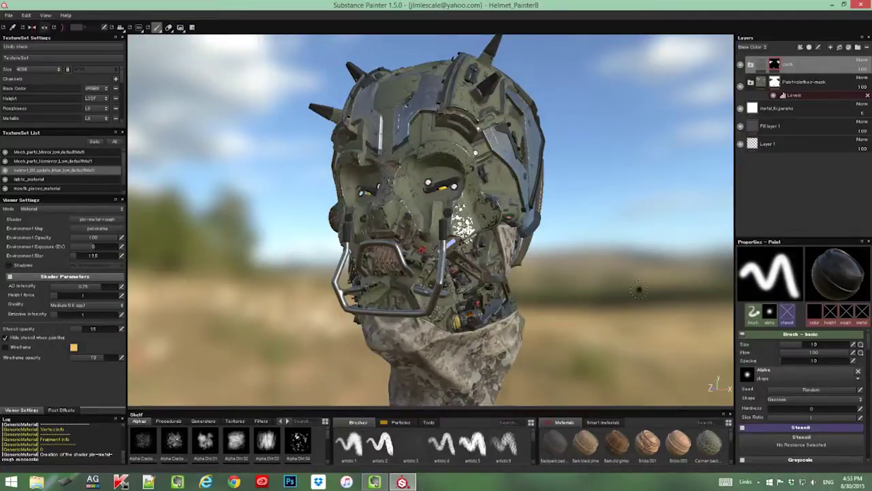
alt+drag(638, 289, 594, 308)
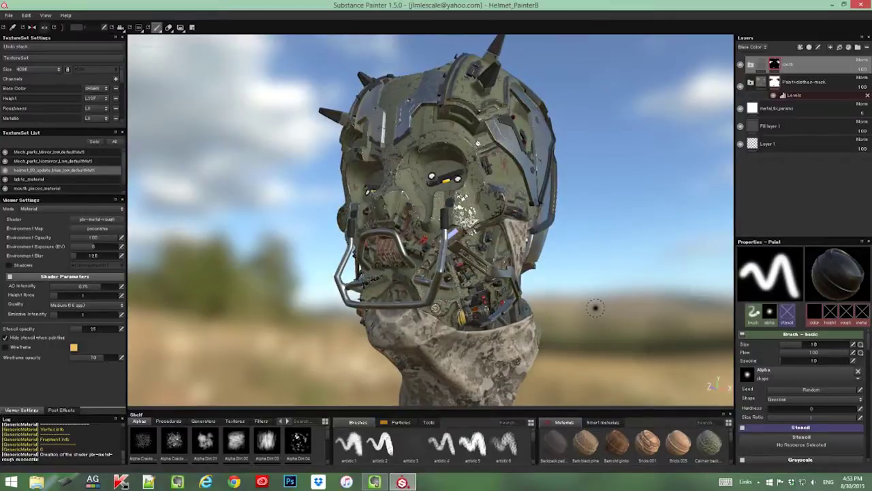
alt+drag(567, 286, 528, 289)
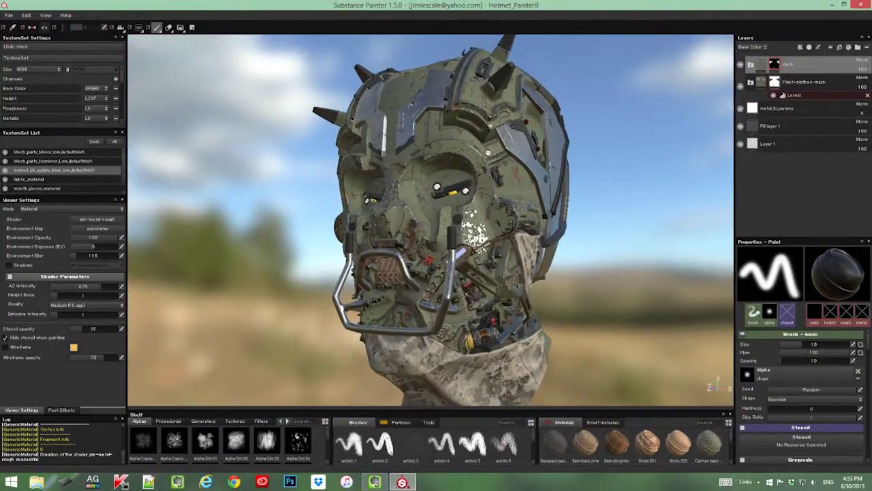
alt+drag(528, 289, 514, 291)
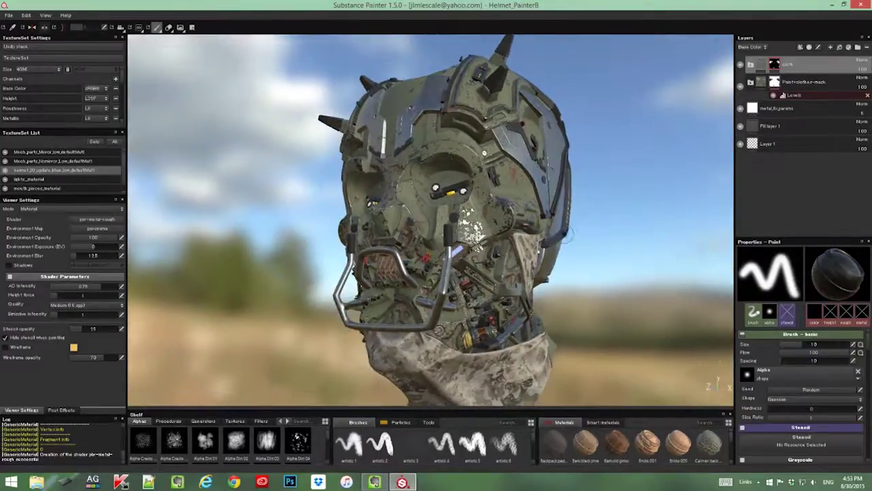
mouse_move(597, 244)
alt+mouse_down()
mouse_move(579, 253)
mouse_move(615, 246)
mouse_move(606, 249)
alt+mouse_up()
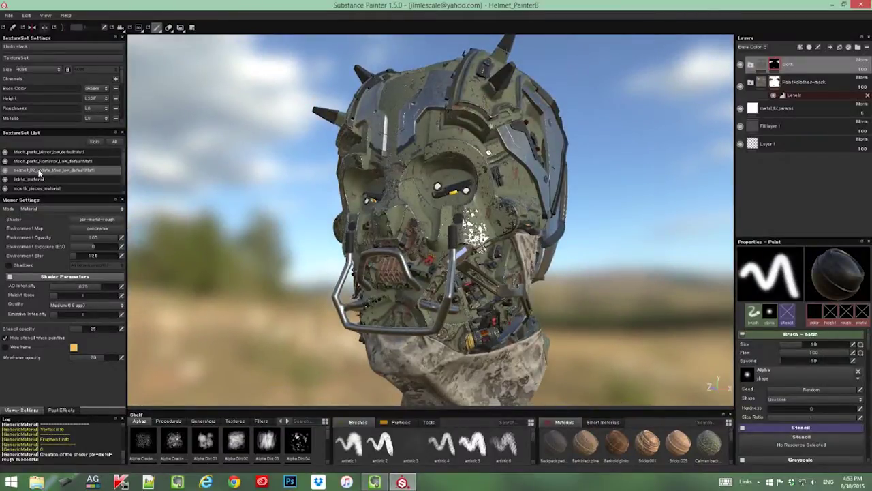
Solo the helmet shell texture set and orbit to view its profile
click(93, 141)
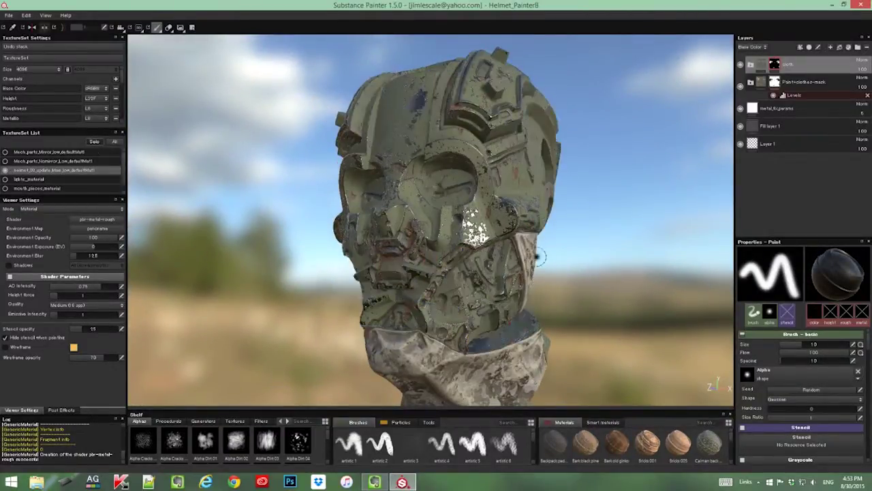
alt+drag(538, 256, 605, 240)
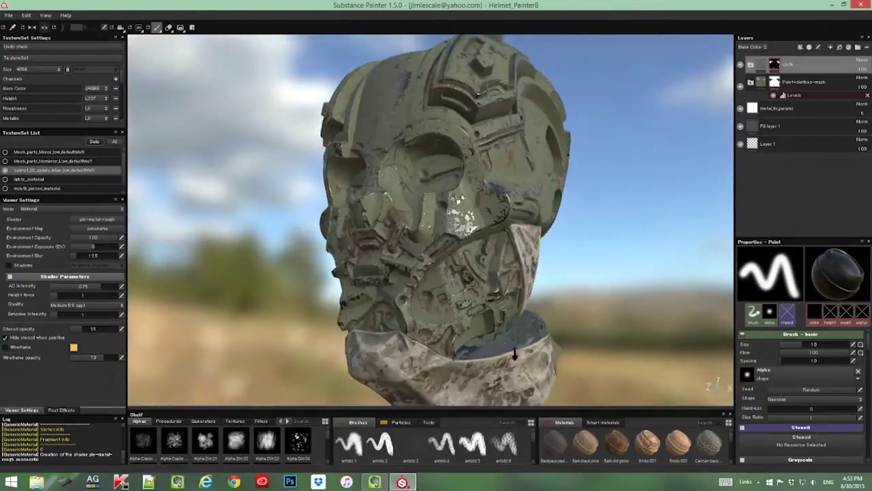
alt+drag(515, 354, 545, 320)
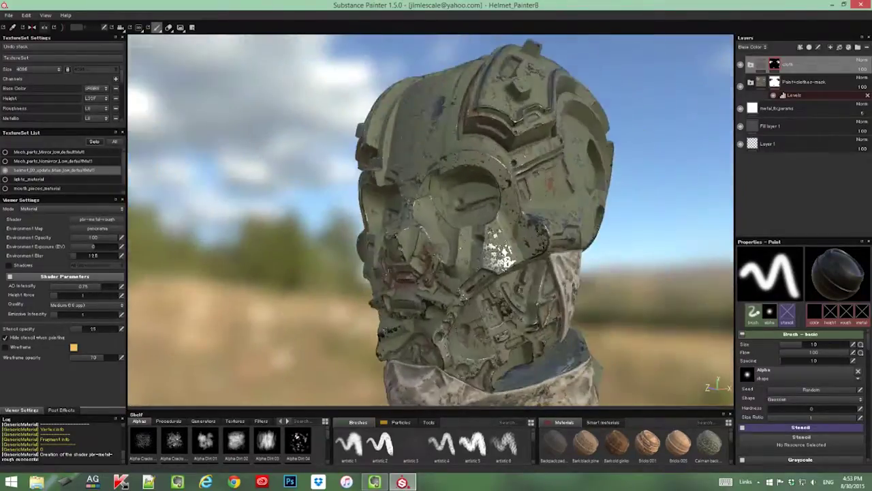
scroll(403, 212, down, 2)
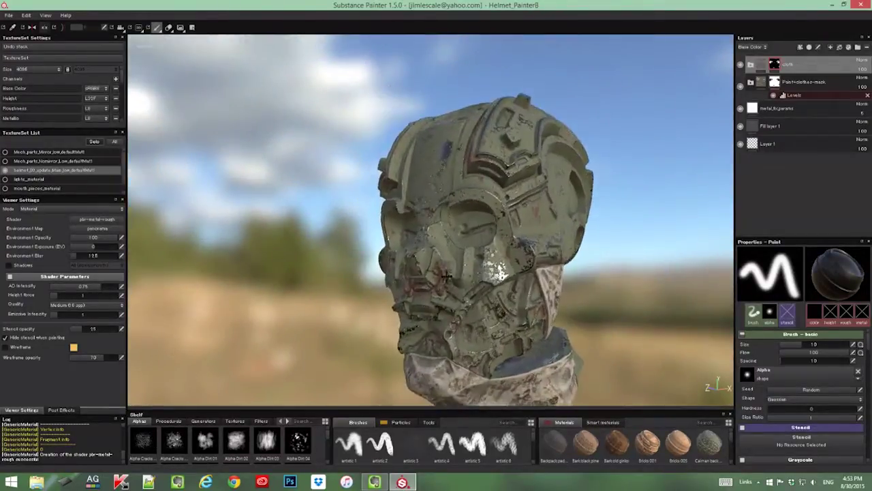
alt+drag(447, 274, 459, 301)
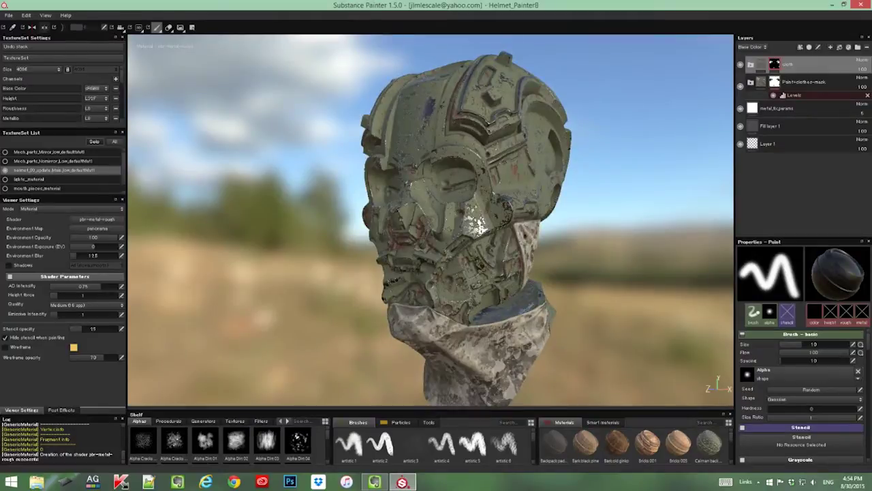
Orbit the isolated helmet shell through several angles, ending on its left side
mouse_move(563, 246)
alt+mouse_down()
mouse_move(522, 249)
mouse_move(555, 272)
mouse_move(580, 253)
mouse_move(606, 259)
mouse_move(559, 256)
mouse_move(573, 322)
mouse_move(565, 238)
alt+mouse_up()
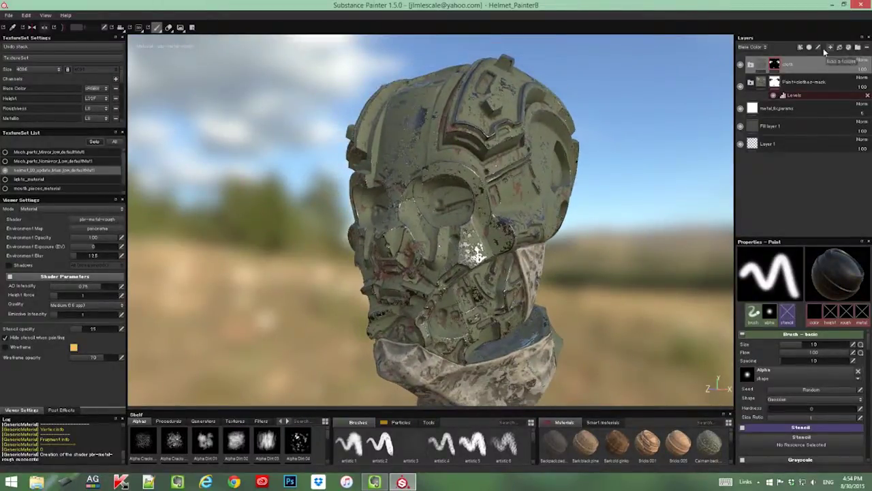
mouse_move(585, 252)
alt+mouse_down()
mouse_move(542, 239)
mouse_move(545, 281)
alt+mouse_up()
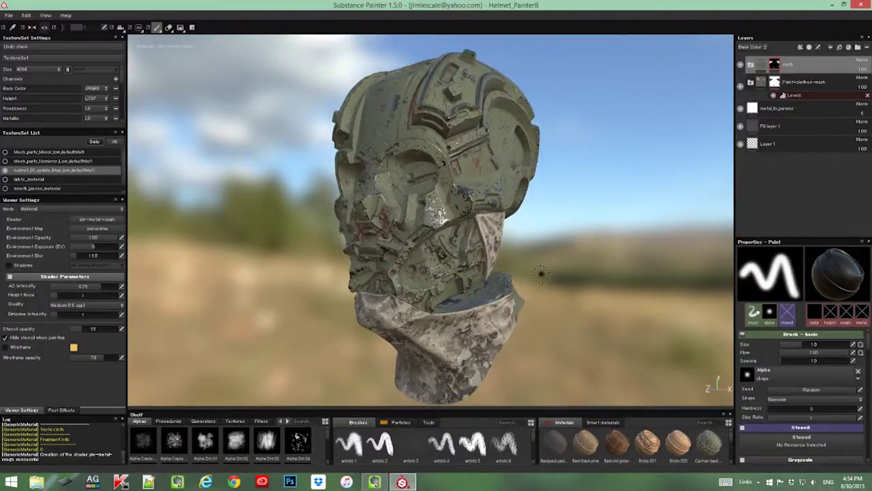
alt+drag(528, 266, 523, 265)
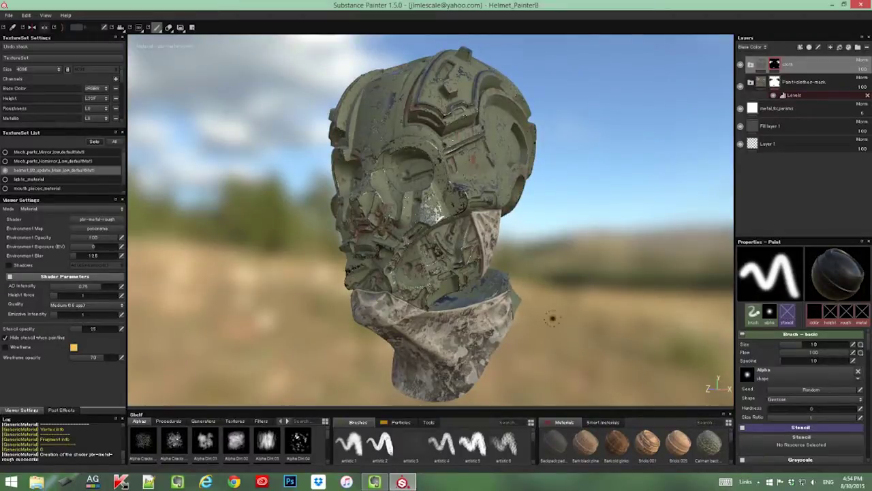
alt+drag(556, 317, 566, 312)
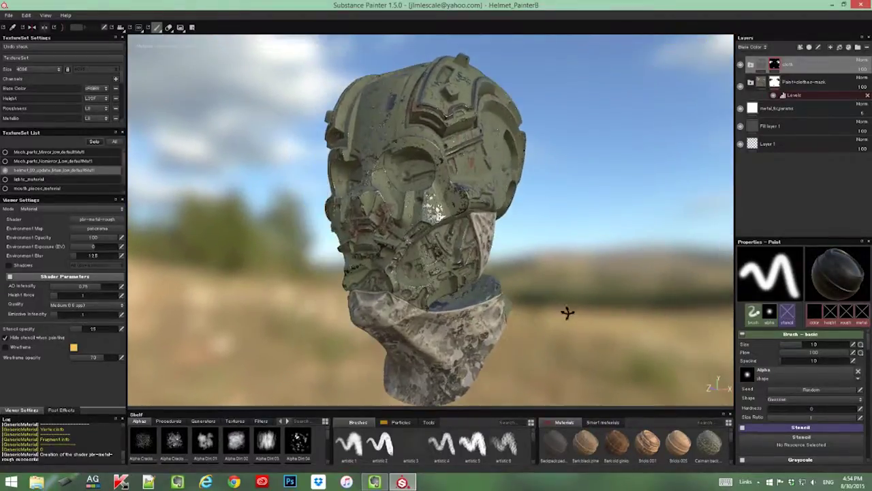
alt+middle_drag(566, 311, 562, 311)
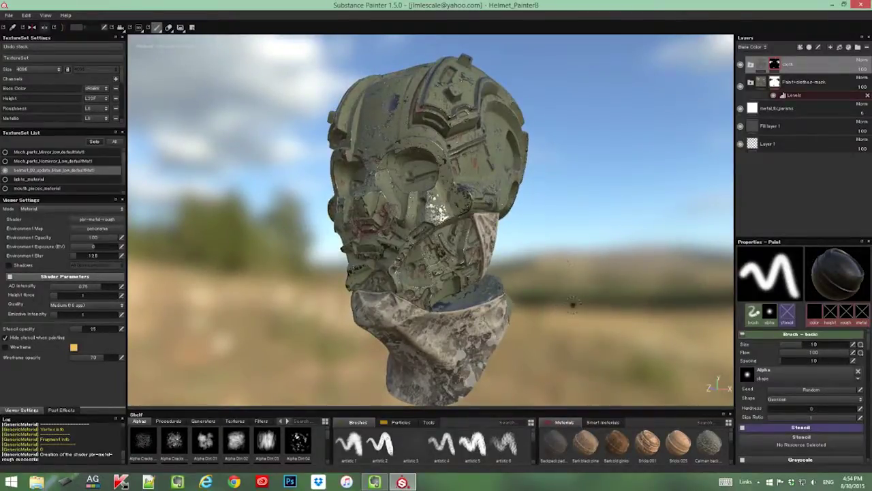
alt+drag(572, 305, 505, 302)
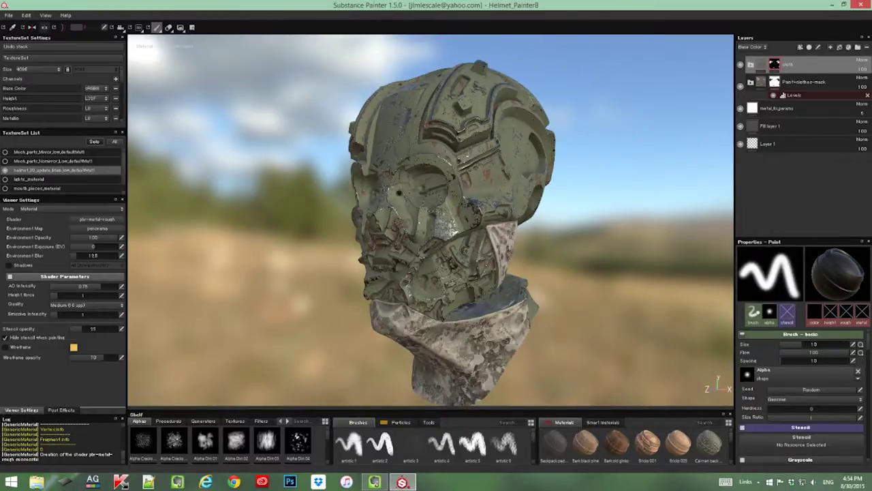
mouse_move(409, 232)
alt+mouse_down()
mouse_move(436, 227)
mouse_move(405, 226)
alt+mouse_up()
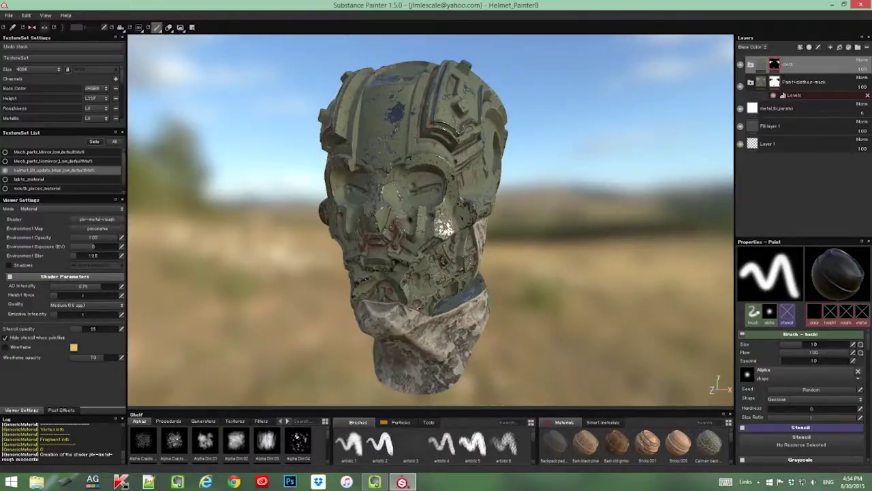
alt+drag(443, 231, 559, 272)
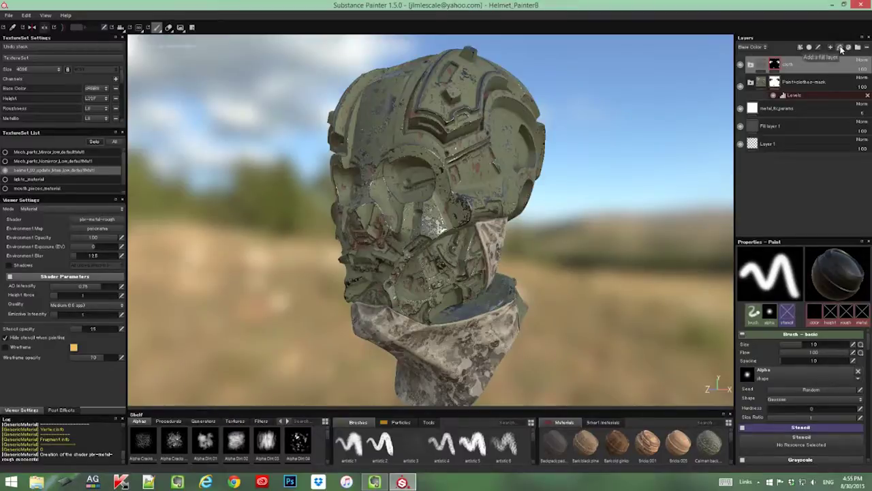
Add a new fill layer on top of the stack and name it dust
alt+drag(635, 167, 627, 175)
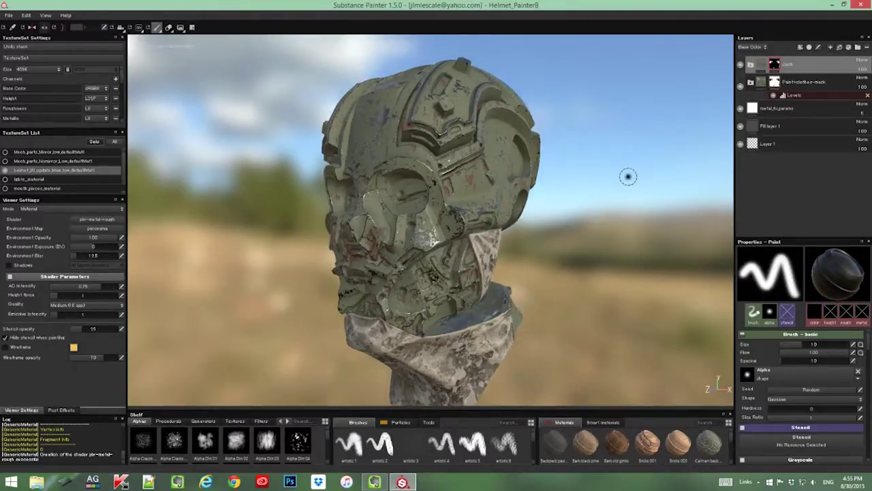
click(839, 47)
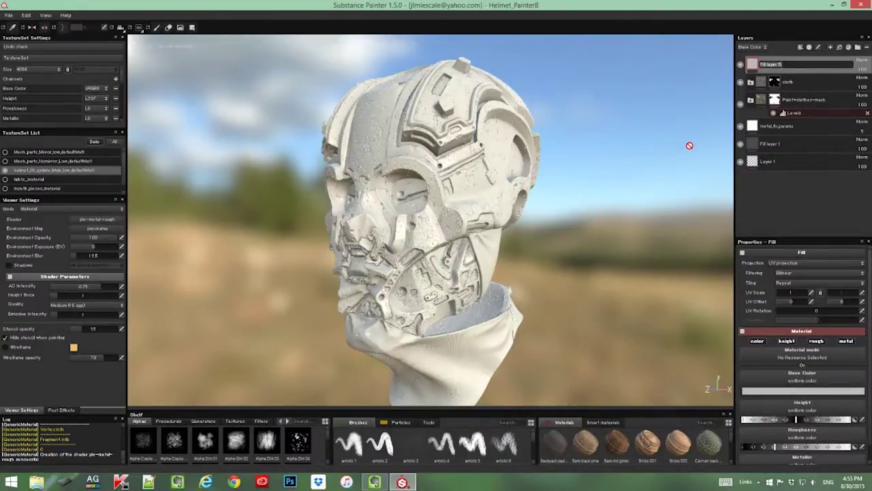
text(visor)
key(Return)
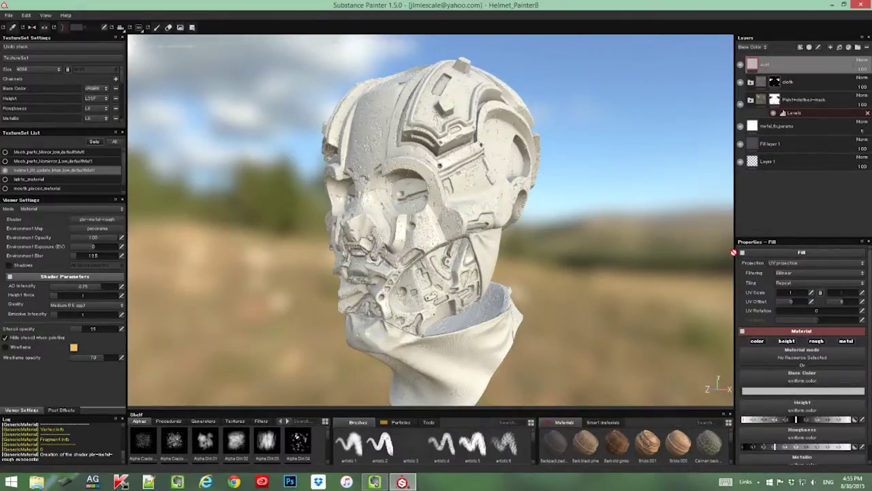
Give the dust fill layer a pale yellowish-beige base colour
click(803, 390)
mouse_move(704, 390)
mouse_down()
mouse_move(709, 403)
mouse_move(707, 379)
mouse_up()
mouse_move(778, 419)
mouse_down()
mouse_move(777, 407)
mouse_move(784, 423)
mouse_up()
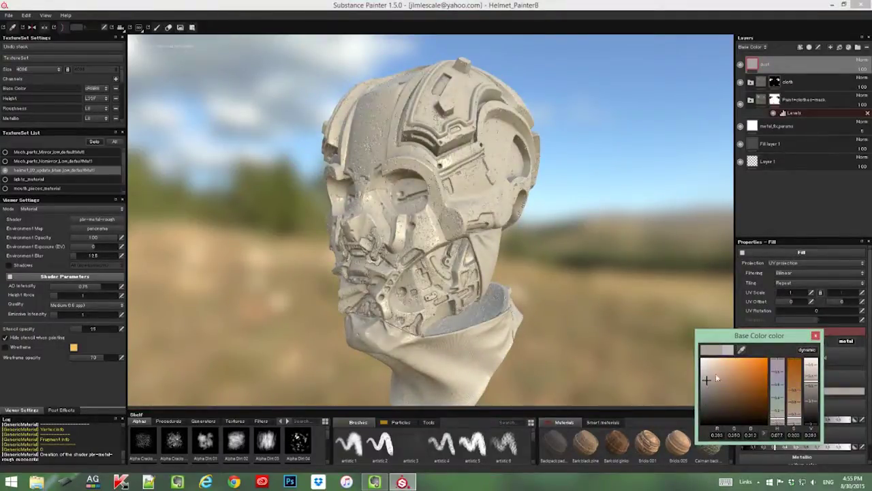
drag(717, 378, 710, 381)
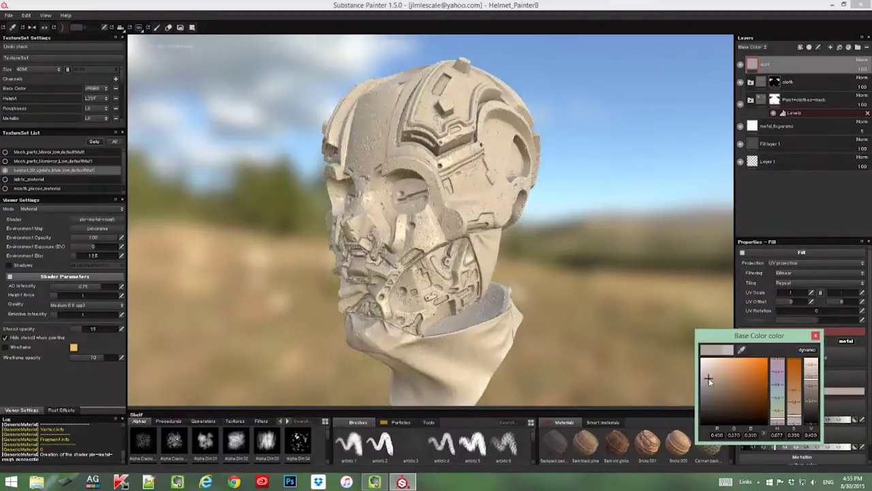
click(815, 336)
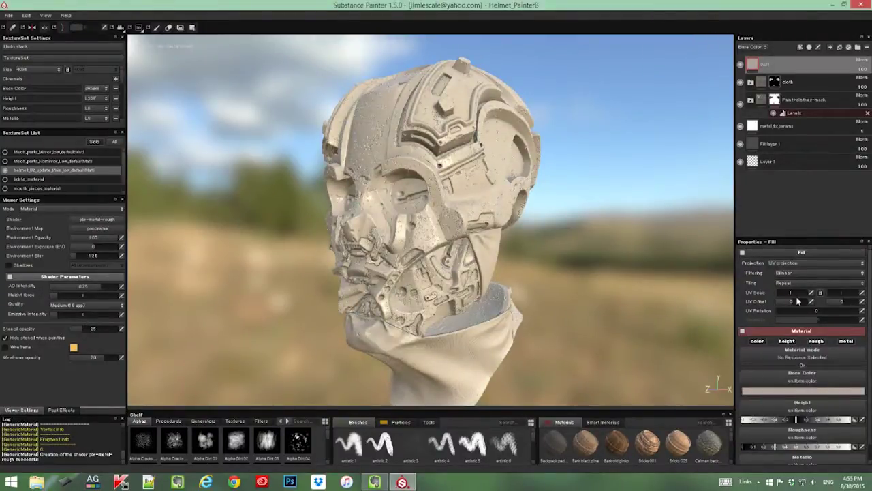
right_click(756, 63)
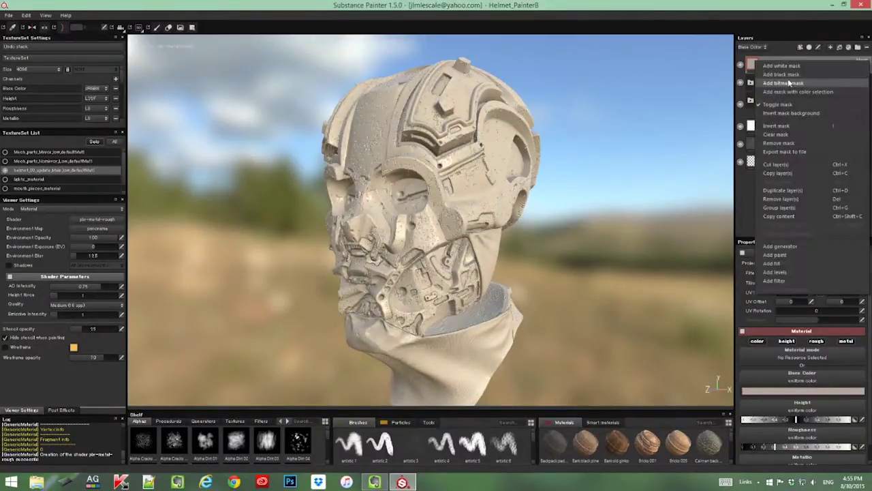
Add a black mask to the dust layer and bring up its mask options
click(788, 75)
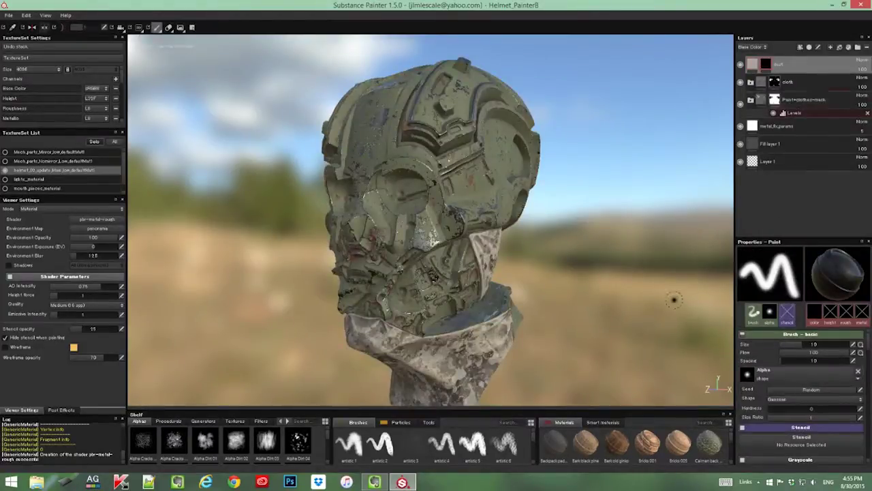
click(753, 64)
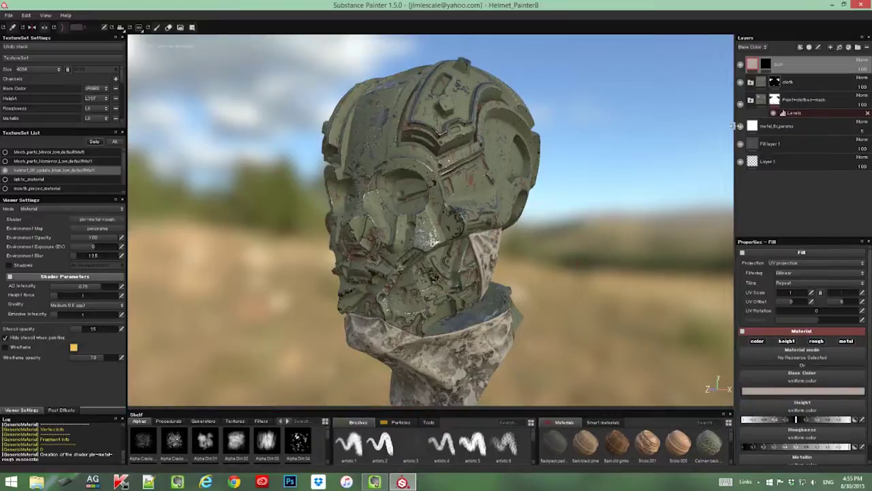
click(766, 64)
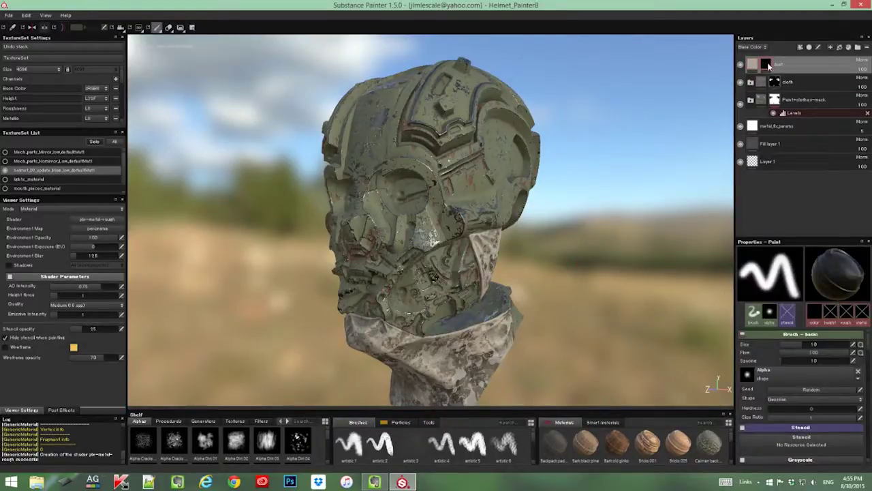
right_click(769, 64)
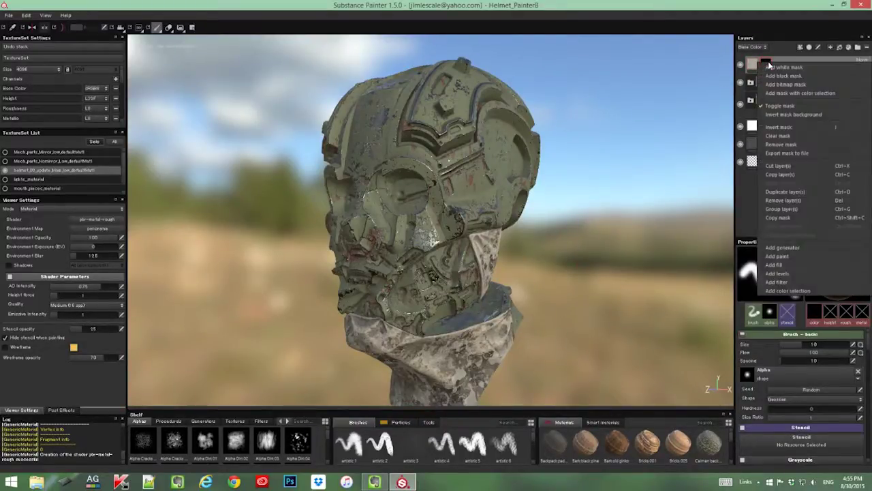
Add an MG Dust generator to the dust layer's mask and inspect the result
click(782, 248)
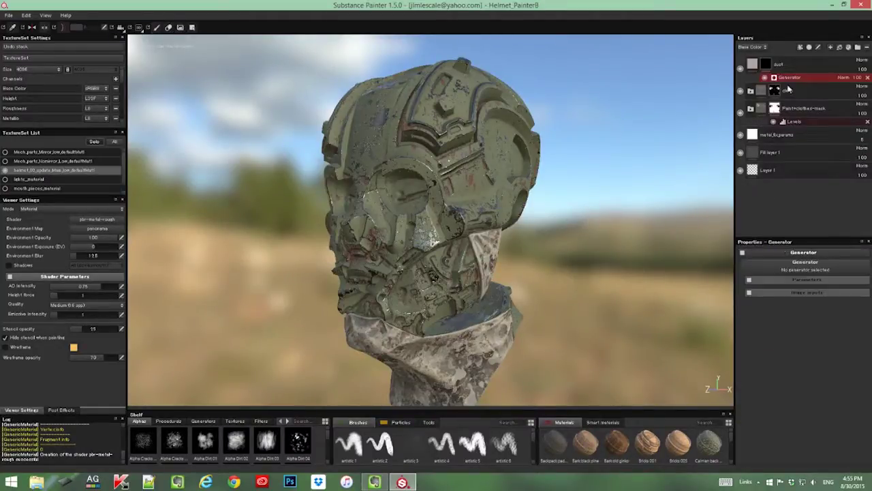
click(788, 271)
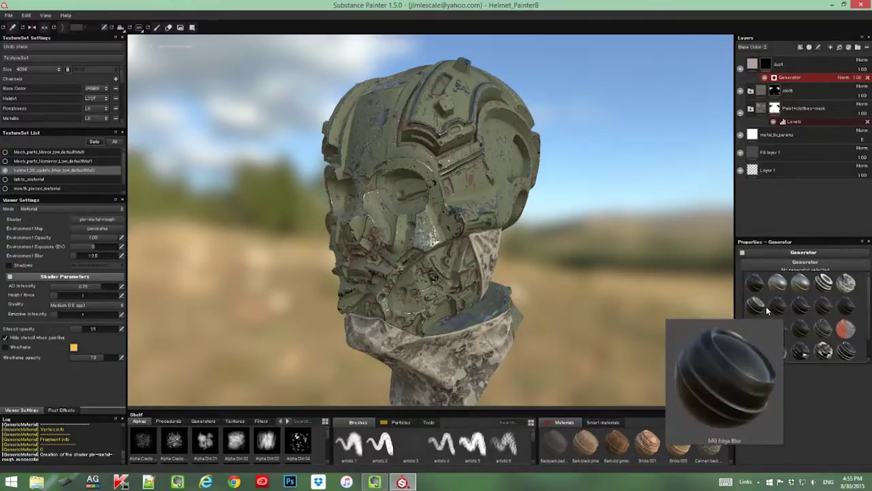
mouse_move(765, 306)
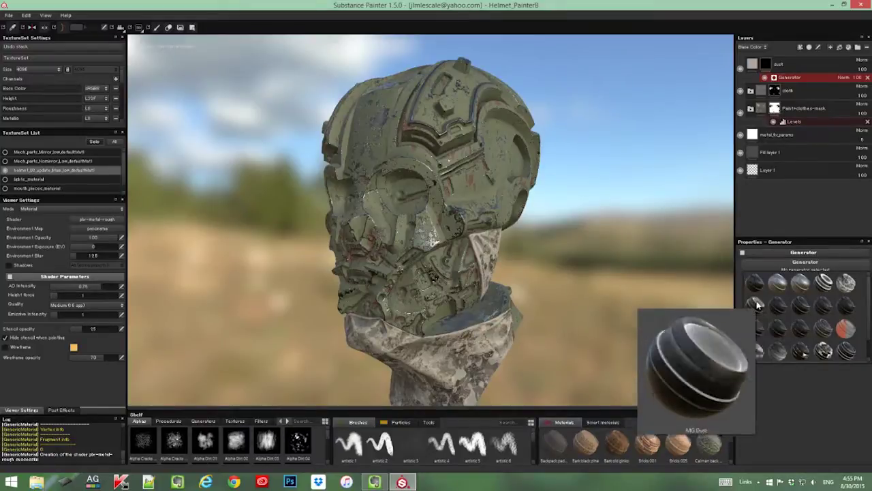
click(755, 304)
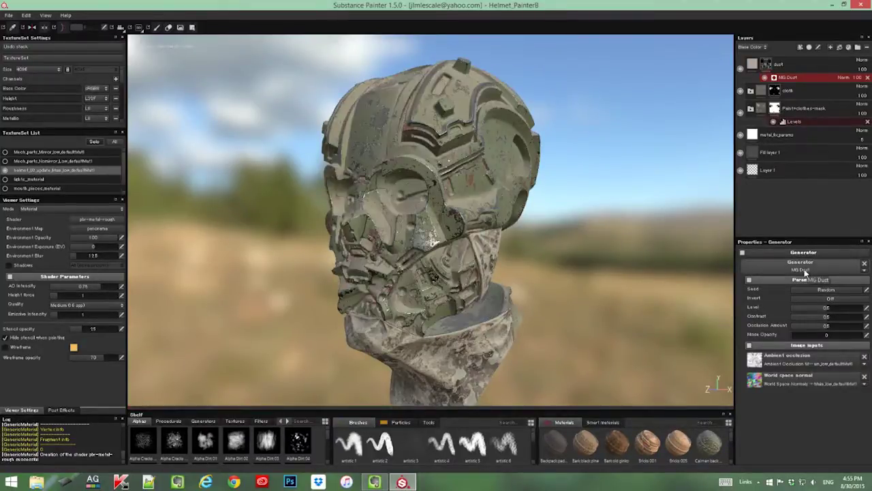
mouse_move(518, 218)
alt+mouse_down()
mouse_move(539, 218)
mouse_move(520, 220)
alt+mouse_up()
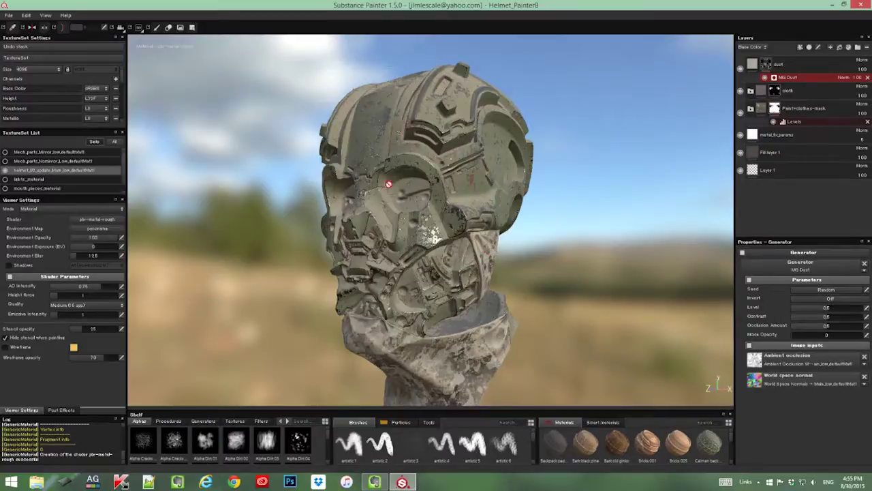
alt+drag(492, 195, 495, 222)
alt+drag(410, 202, 545, 203)
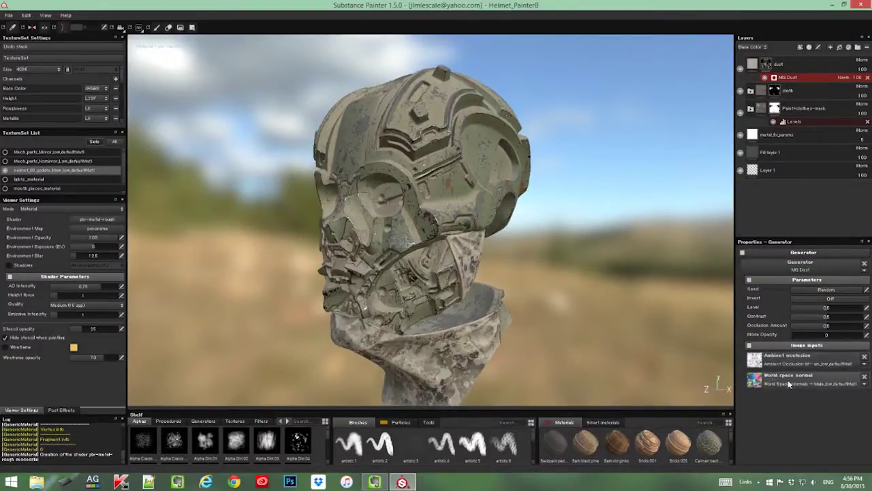
alt+drag(599, 271, 608, 268)
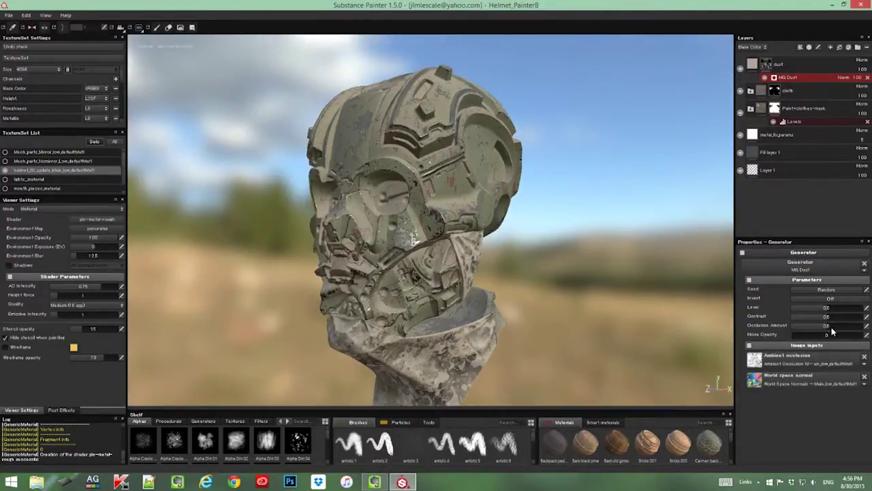
Tune the dust generator's contrast to about 0.53 and occlusion amount to about 0.75
drag(831, 331, 846, 332)
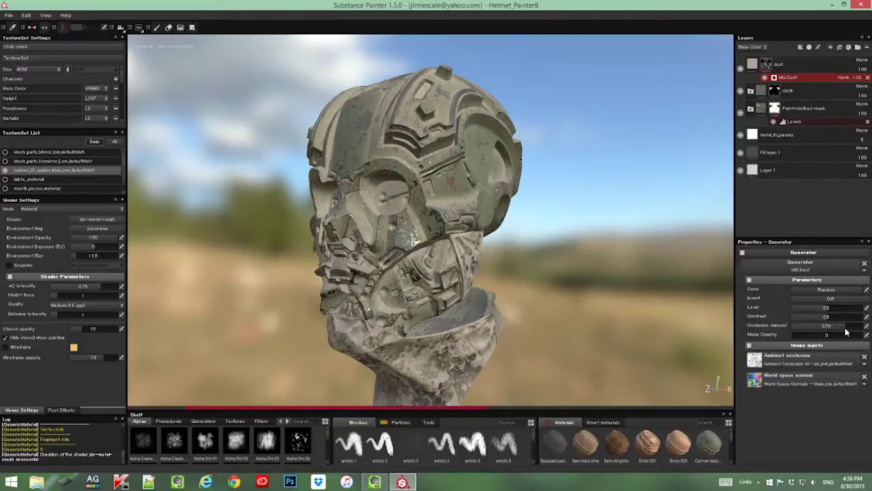
mouse_move(821, 320)
mouse_down()
mouse_move(833, 320)
mouse_move(812, 312)
mouse_move(820, 314)
mouse_up()
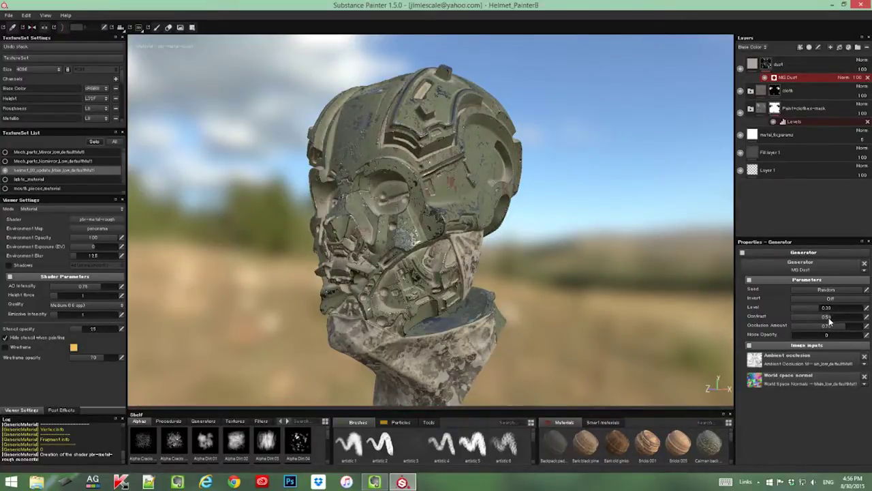
mouse_move(520, 291)
alt+mouse_down()
mouse_move(541, 286)
mouse_move(512, 281)
alt+mouse_up()
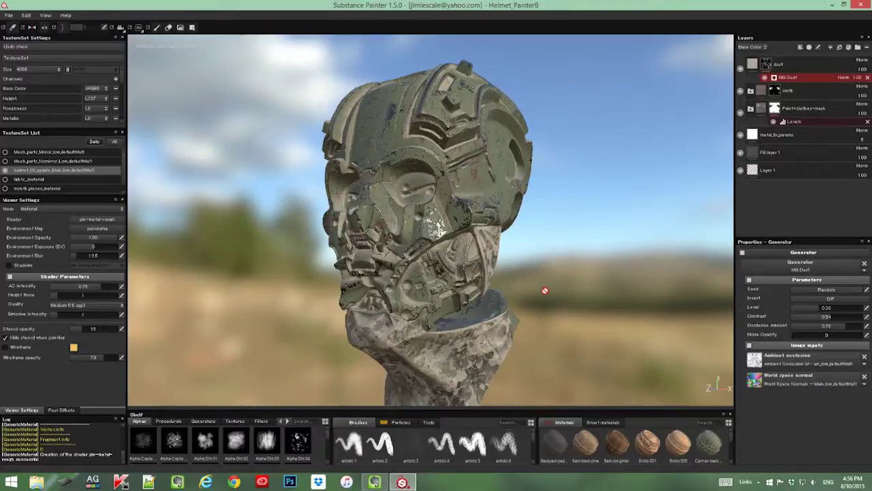
mouse_move(652, 313)
alt+mouse_down()
mouse_move(619, 323)
mouse_move(584, 286)
mouse_move(590, 302)
mouse_move(641, 310)
alt+mouse_up()
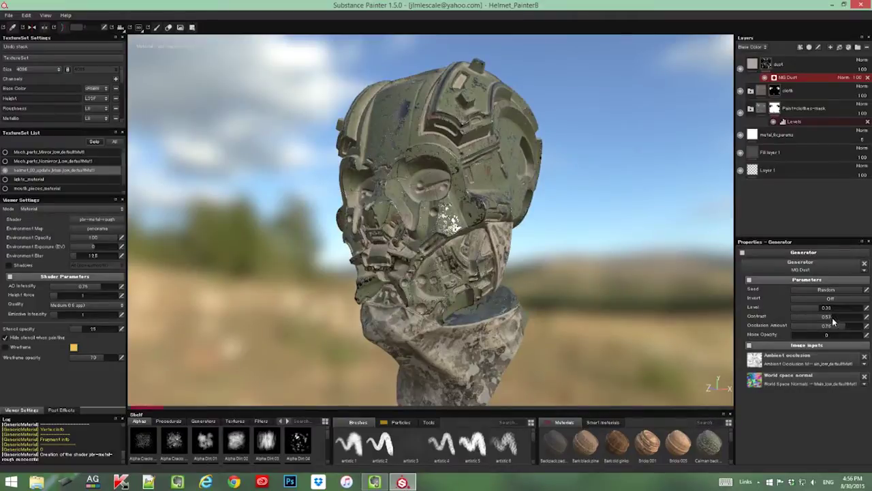
drag(834, 322, 837, 323)
drag(843, 330, 839, 331)
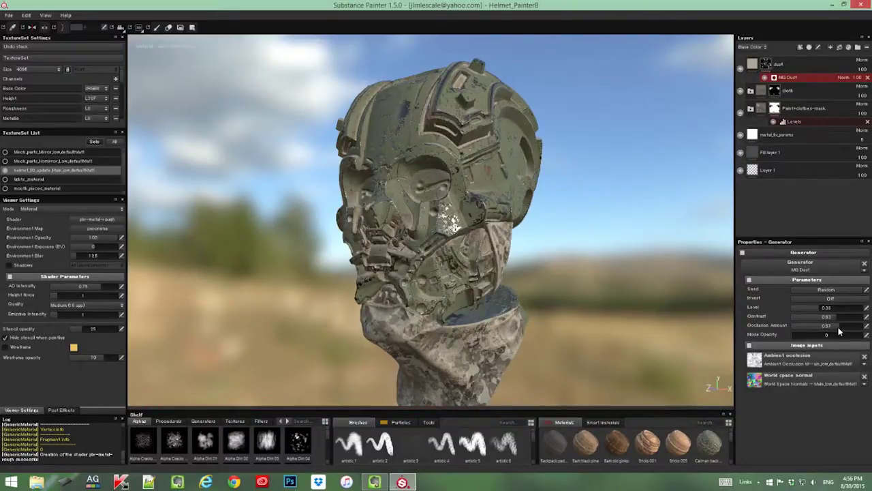
drag(841, 332, 844, 331)
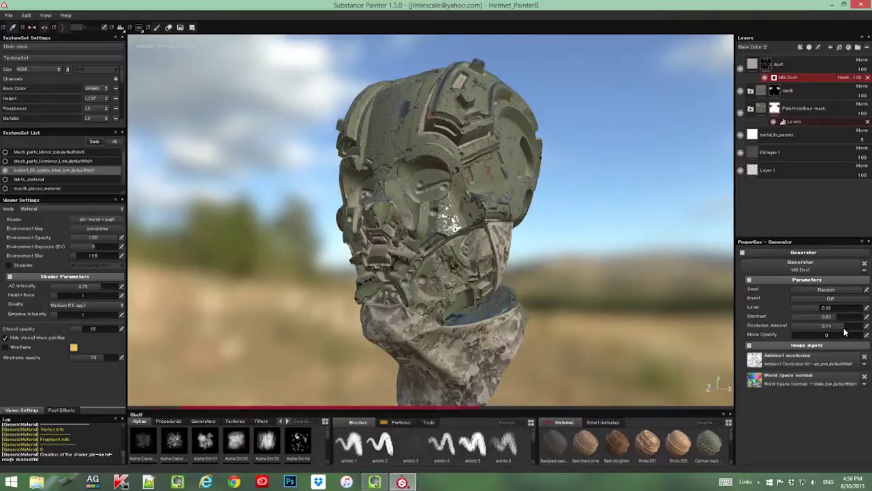
mouse_move(538, 269)
alt+mouse_down()
mouse_move(503, 261)
mouse_move(444, 182)
alt+mouse_up()
alt+drag(310, 274, 304, 223)
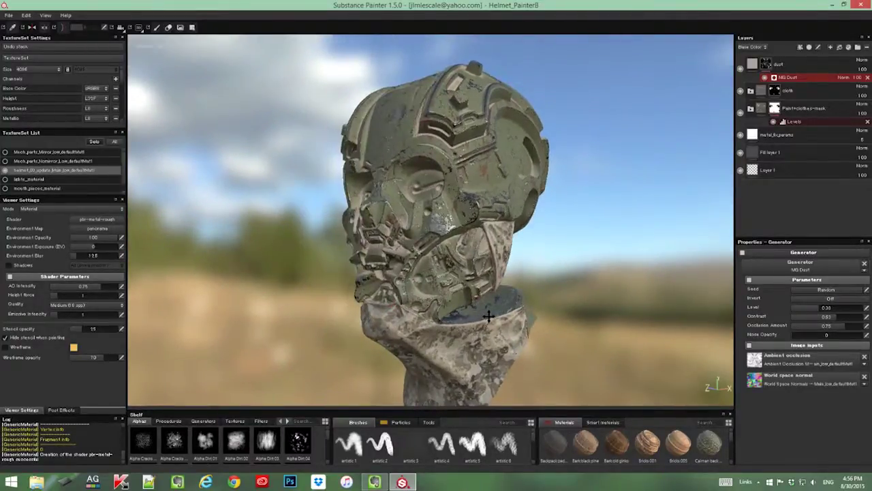
alt+drag(486, 313, 501, 310)
alt+drag(519, 238, 438, 236)
alt+right_drag(439, 236, 463, 267)
alt+drag(464, 267, 409, 288)
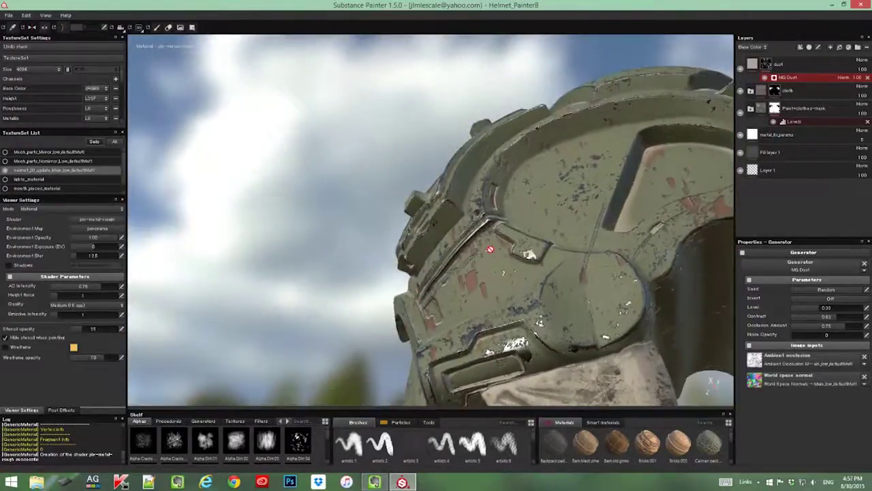
alt+drag(532, 205, 492, 253)
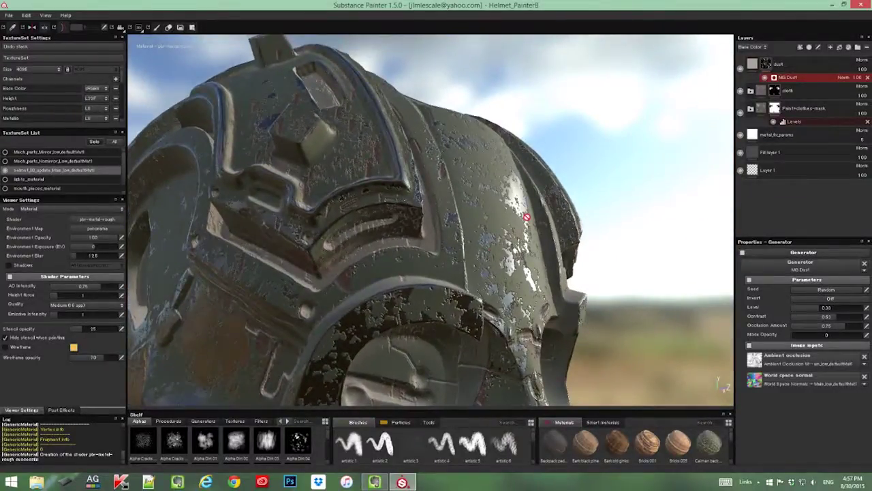
mouse_move(547, 246)
alt+mouse_down()
mouse_move(534, 241)
mouse_move(543, 241)
alt+mouse_up()
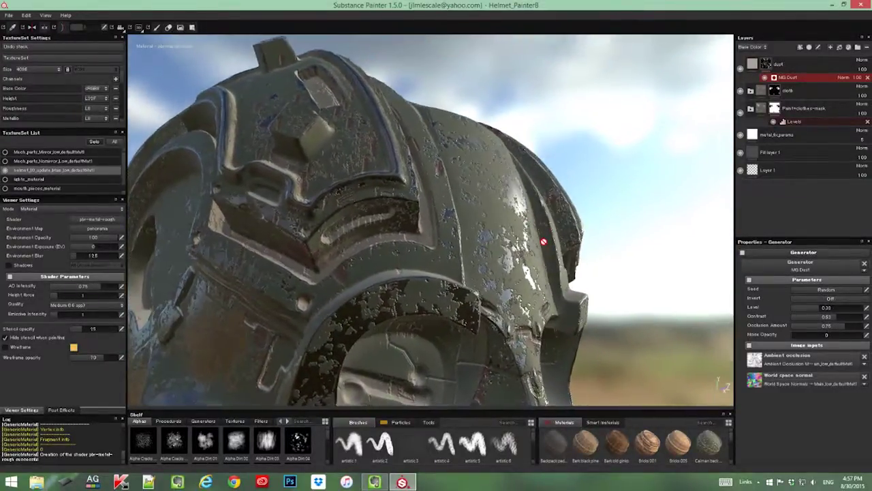
mouse_move(634, 259)
alt+mouse_down()
mouse_move(636, 271)
mouse_move(624, 274)
mouse_move(642, 271)
alt+mouse_up()
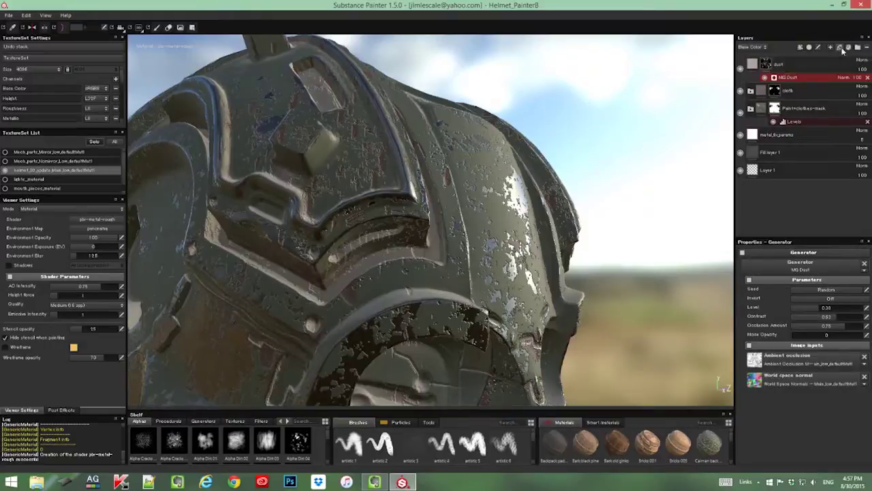
click(840, 48)
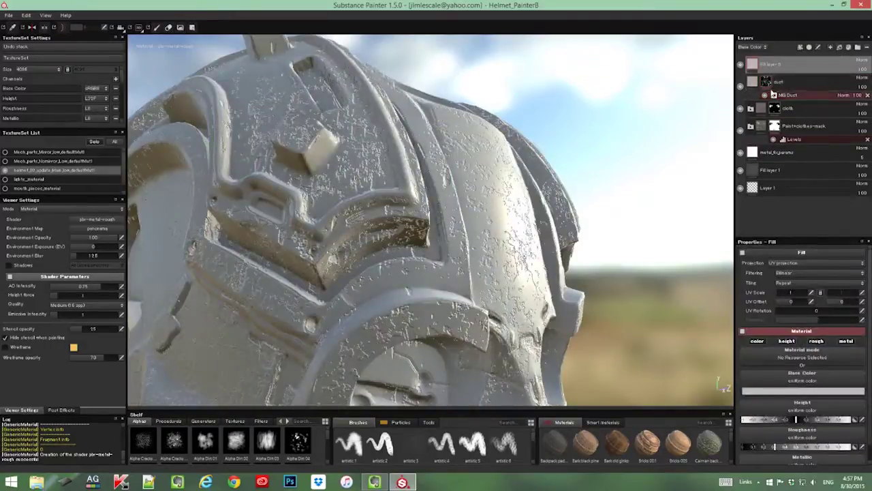
Rename the new fill layer to variation and disable its metallic and height channels
double_click(769, 64)
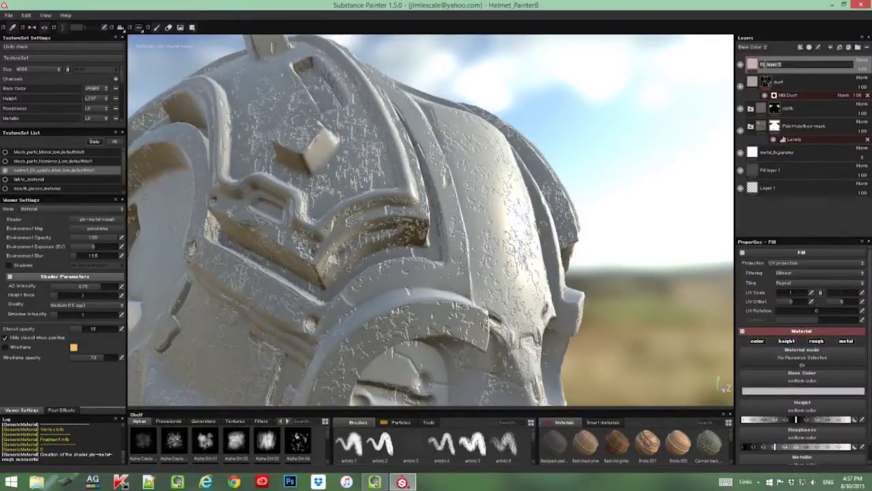
text(m)
key(Return)
alt+drag(658, 158, 686, 263)
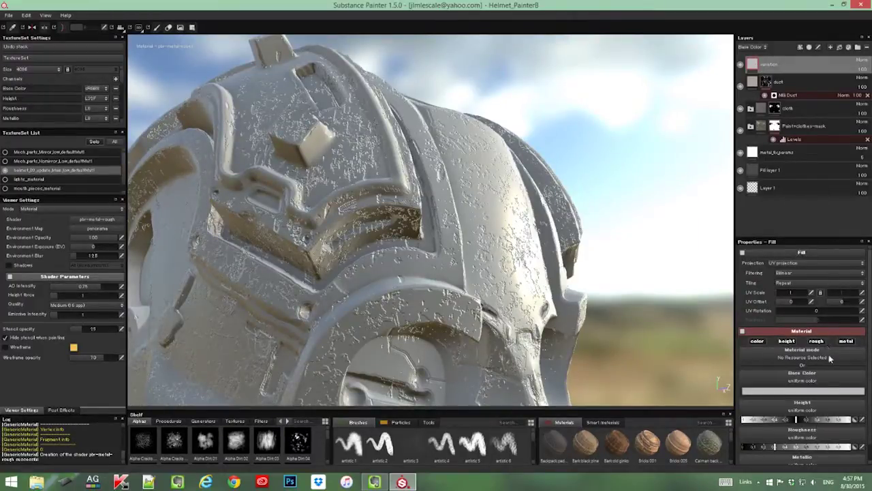
click(848, 342)
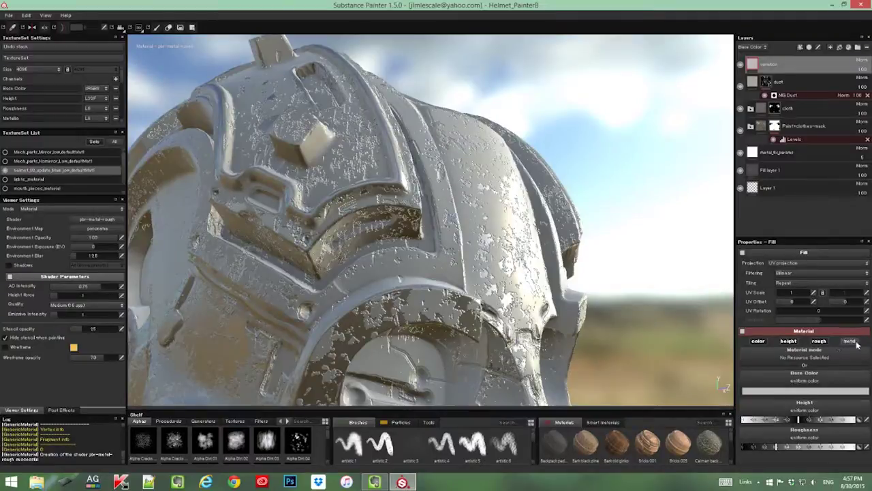
click(790, 342)
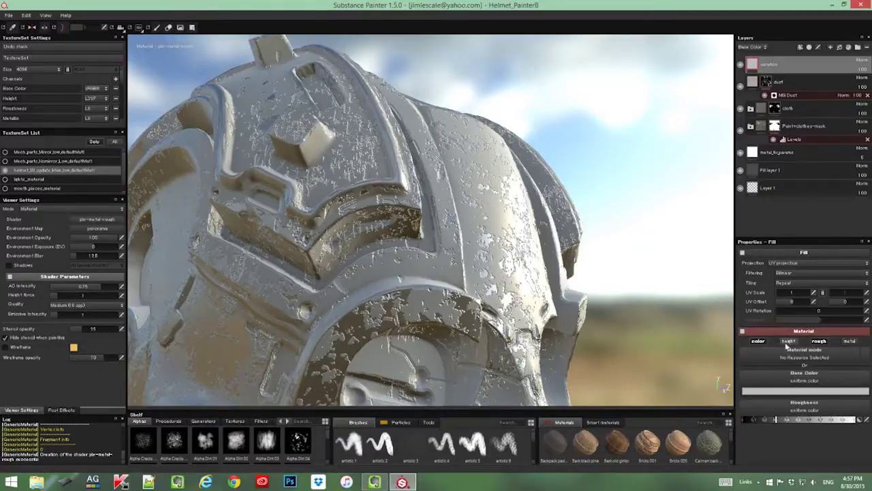
Give the variation layer a black mask driven by an MG Grease generator with adjusted contrast
right_click(750, 72)
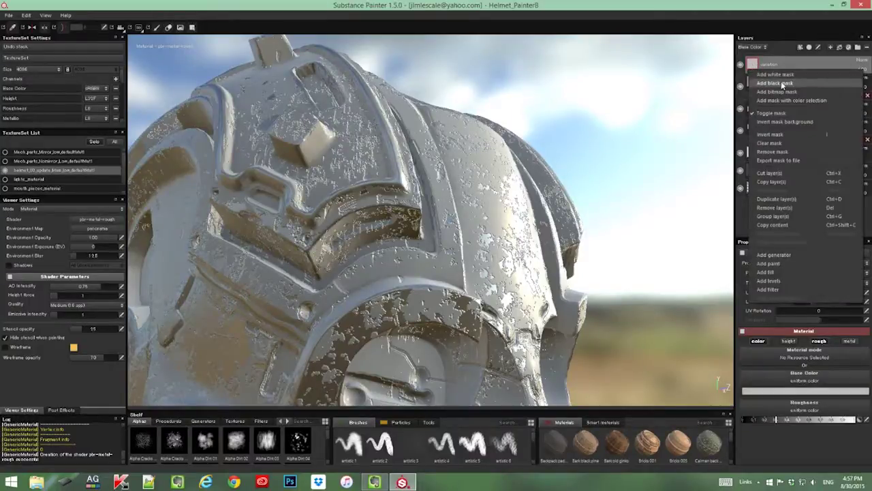
click(777, 83)
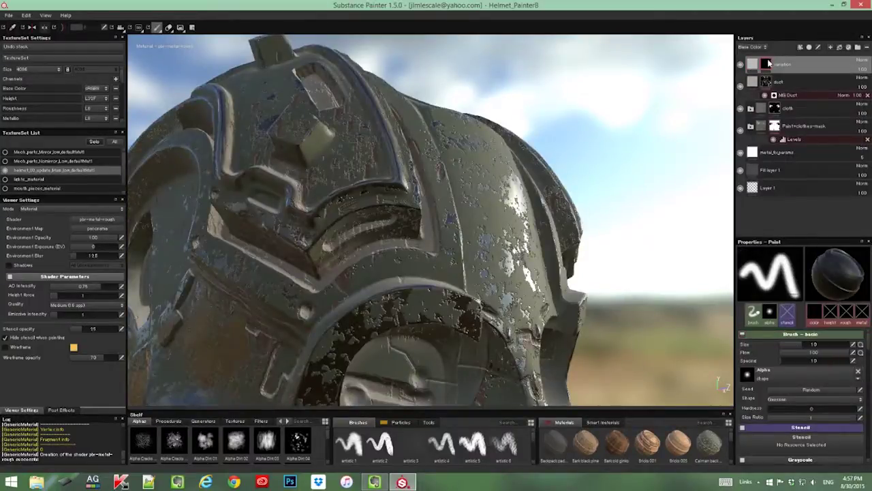
right_click(768, 63)
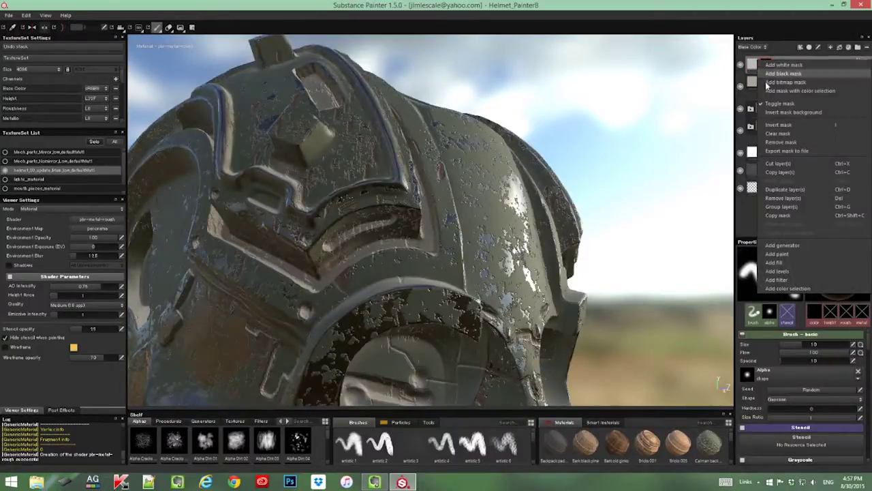
click(777, 245)
click(782, 269)
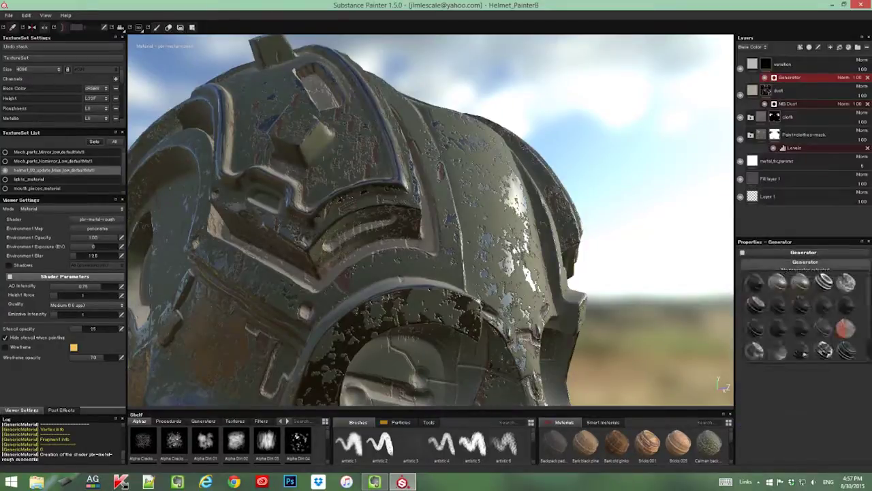
scroll(801, 329, down, 2)
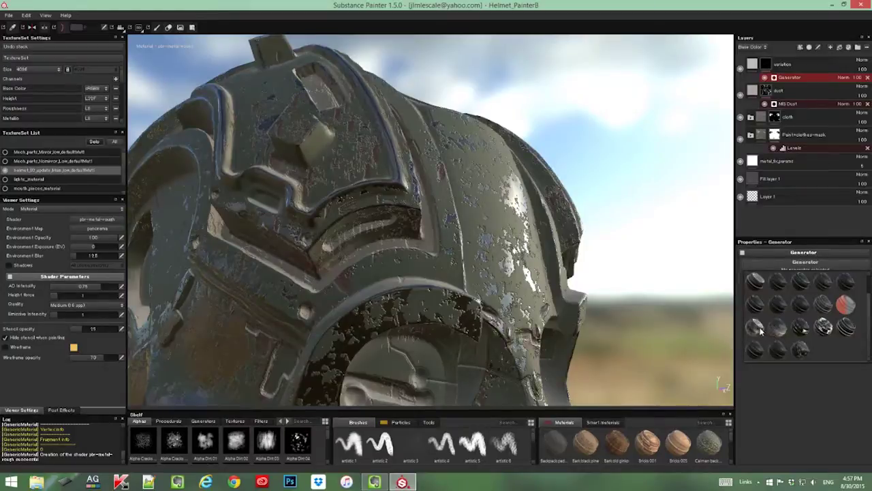
click(762, 328)
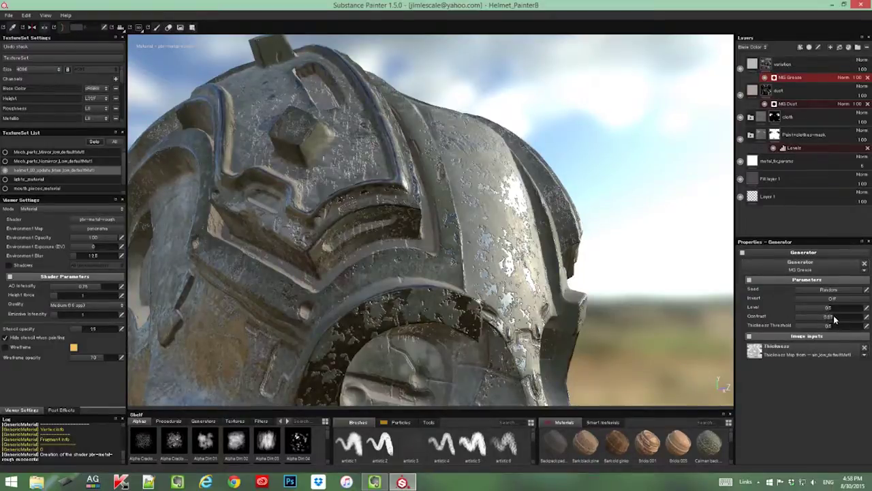
mouse_move(834, 319)
mouse_down()
mouse_move(846, 322)
mouse_move(822, 311)
mouse_move(828, 313)
mouse_up()
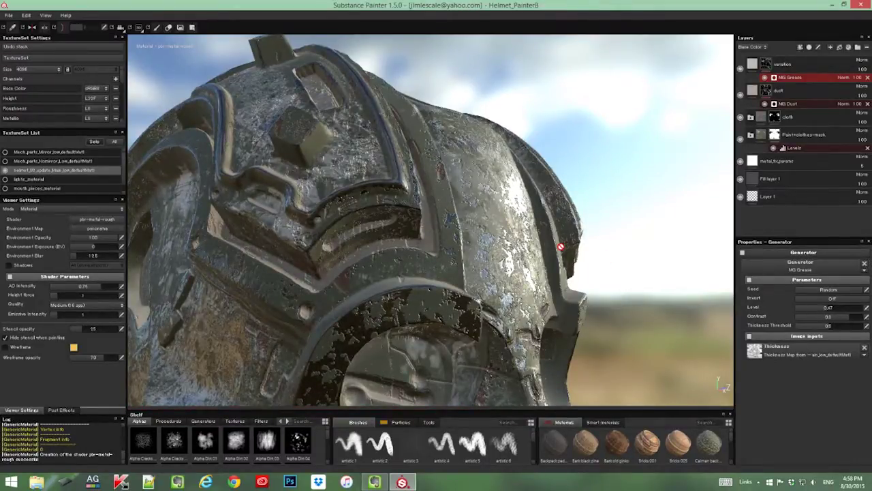
alt+drag(560, 247, 432, 259)
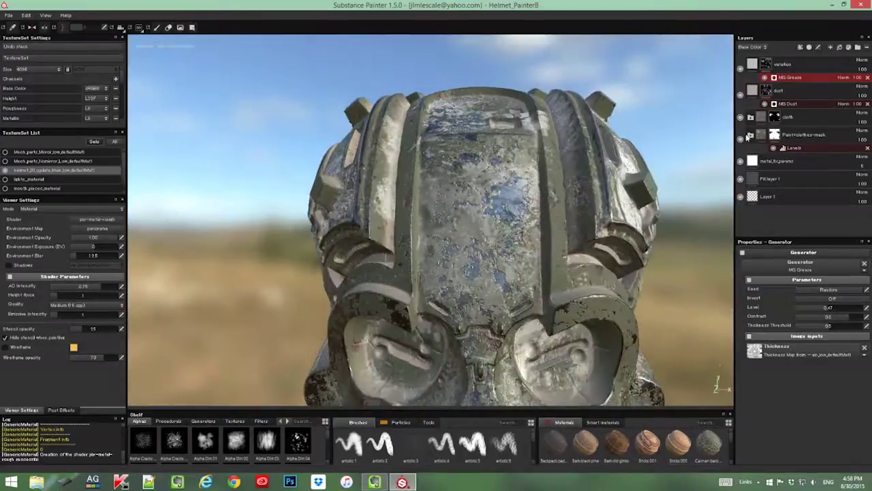
Select the variation fill layer and enable its colour channel
click(752, 64)
alt+drag(714, 111, 567, 213)
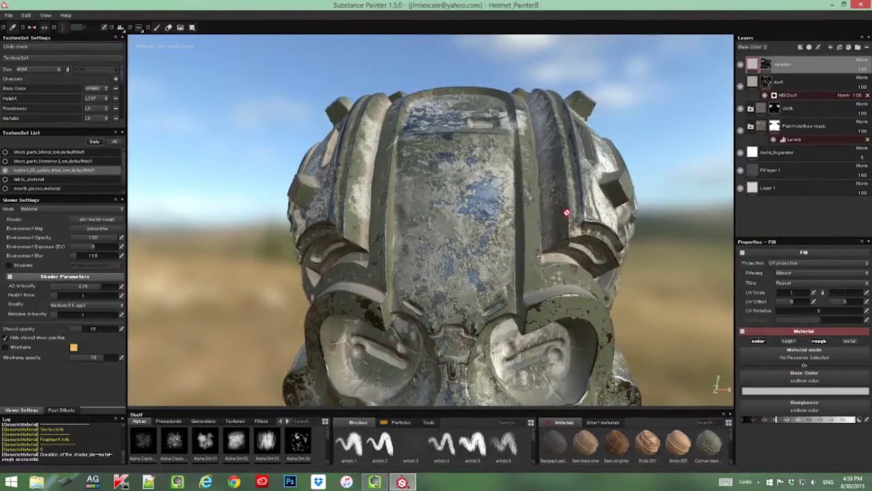
click(759, 341)
alt+drag(438, 263, 437, 322)
click(758, 340)
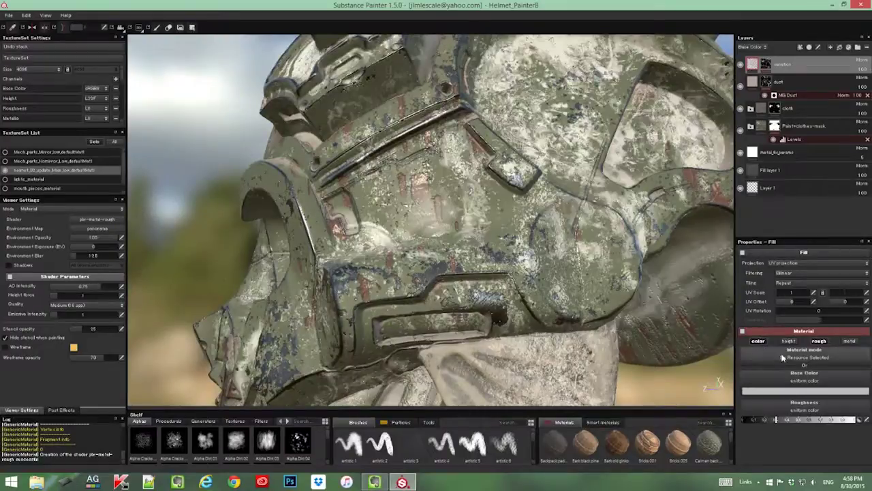
Set the variation fill's base colour to a dark olive green
click(779, 393)
click(623, 323)
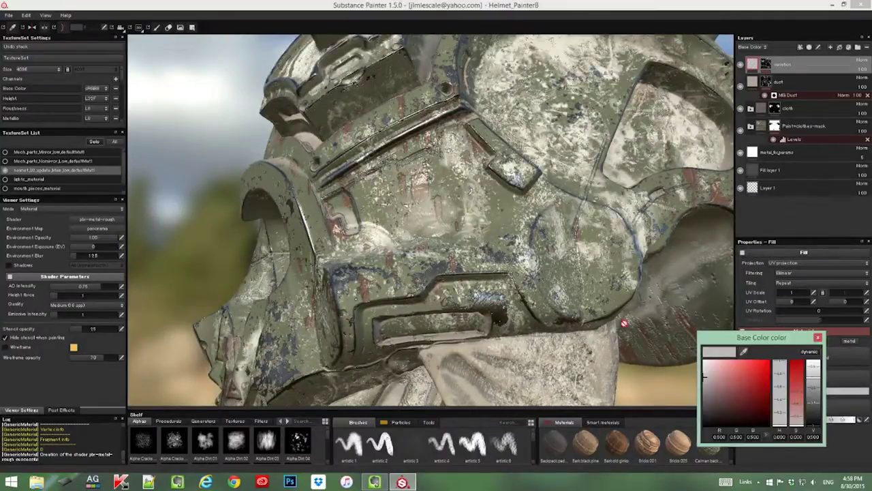
click(742, 383)
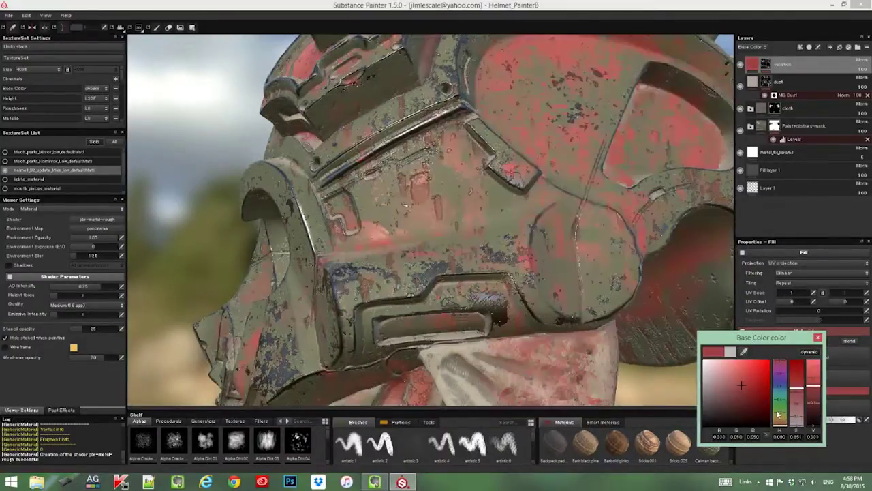
click(781, 417)
click(738, 414)
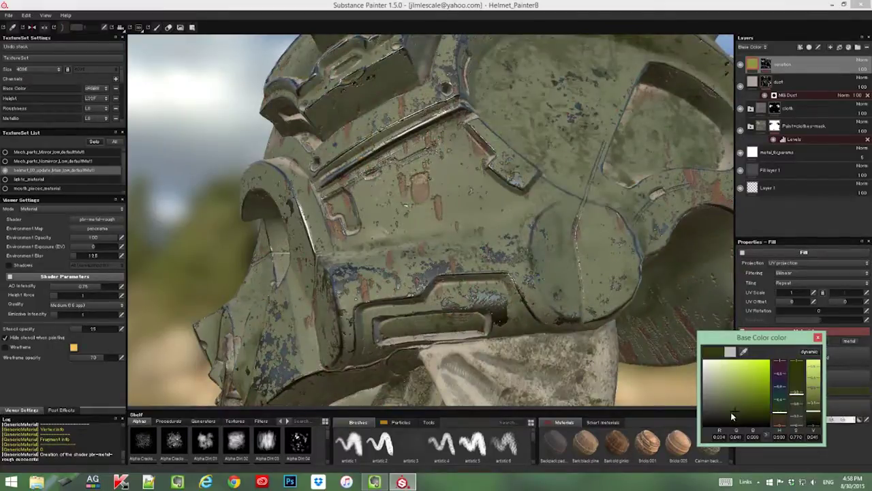
drag(732, 409, 728, 407)
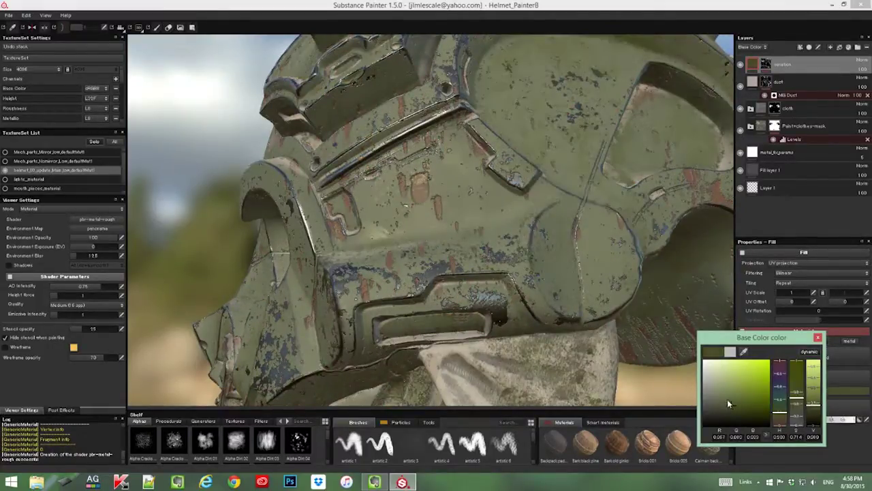
click(723, 412)
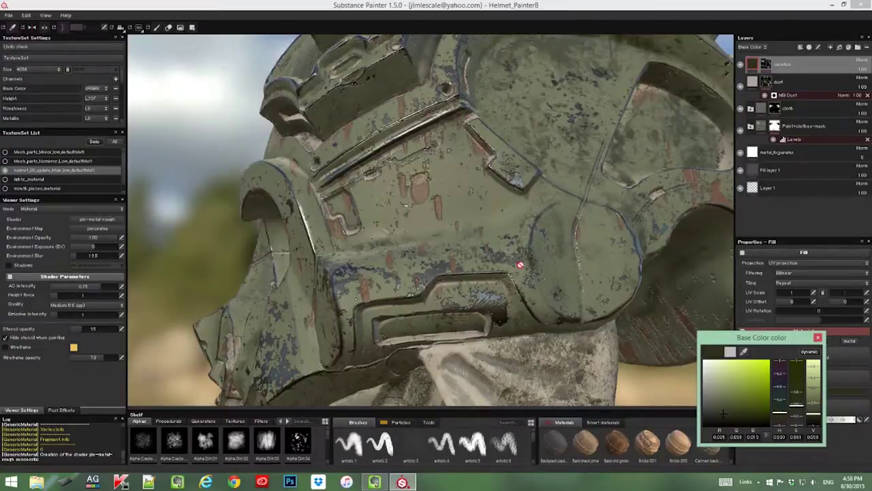
mouse_move(679, 362)
alt+mouse_down()
mouse_move(582, 261)
mouse_move(426, 218)
mouse_move(373, 227)
alt+mouse_up()
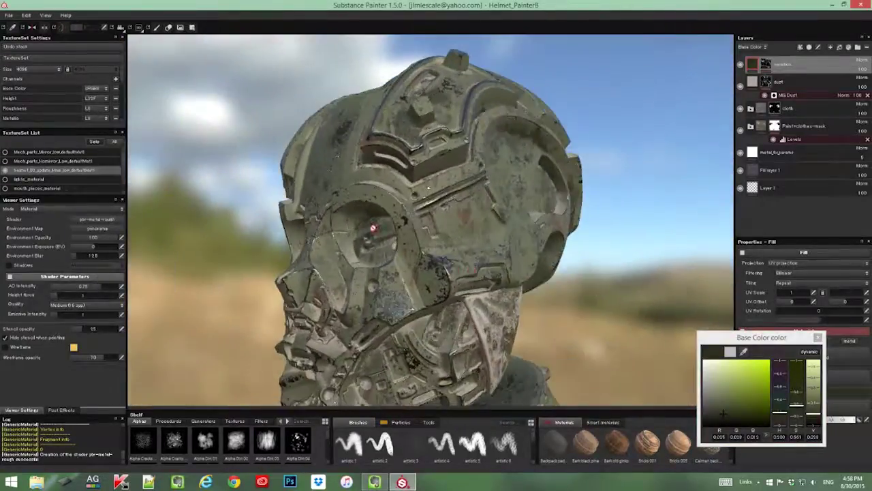
click(817, 337)
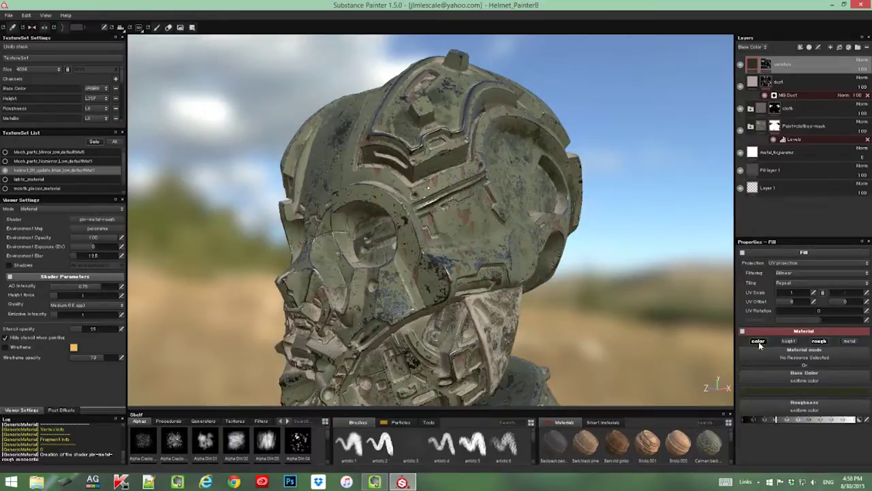
click(758, 341)
Orbit around the helmet to inspect the grease variation and dust on its paint
alt+drag(533, 263, 459, 257)
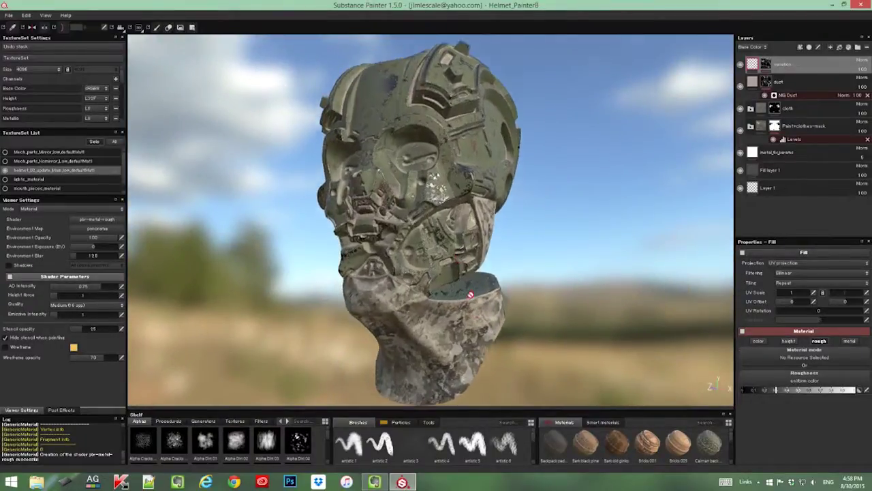
mouse_move(470, 294)
alt+mouse_down()
mouse_move(446, 292)
mouse_move(463, 279)
mouse_move(464, 295)
alt+mouse_up()
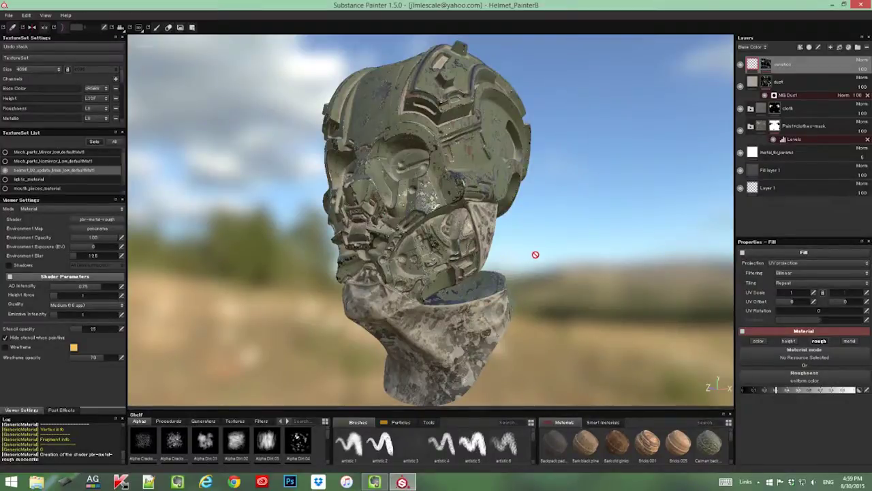
mouse_move(536, 255)
alt+mouse_down()
mouse_move(545, 260)
mouse_move(541, 247)
alt+mouse_up()
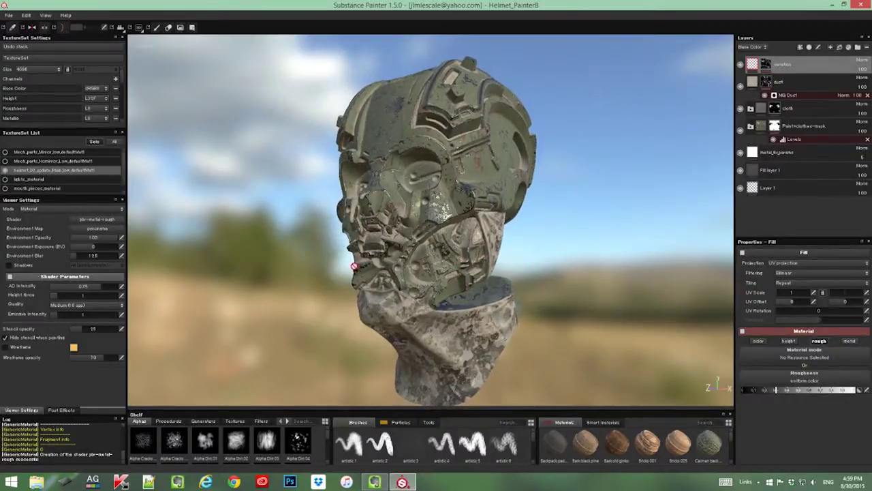
Turn off Solo to show all helmet parts and switch to a dark interior environment map
click(94, 141)
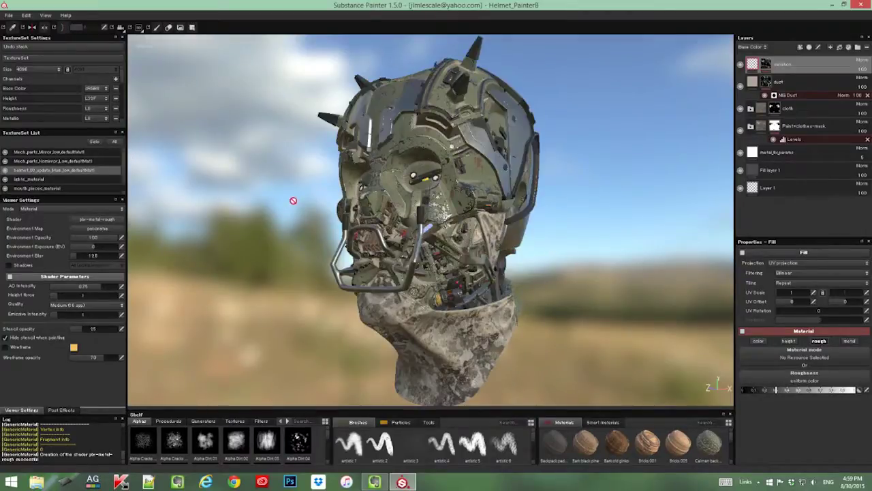
alt+drag(371, 229, 376, 230)
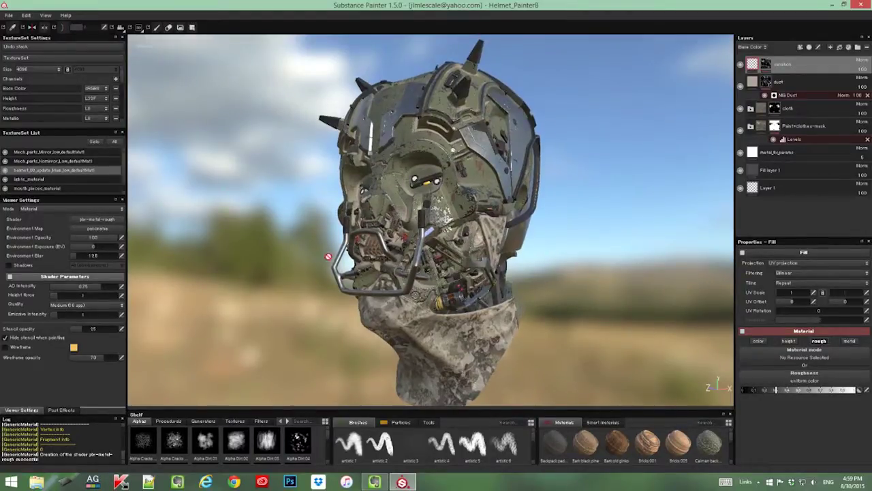
click(99, 230)
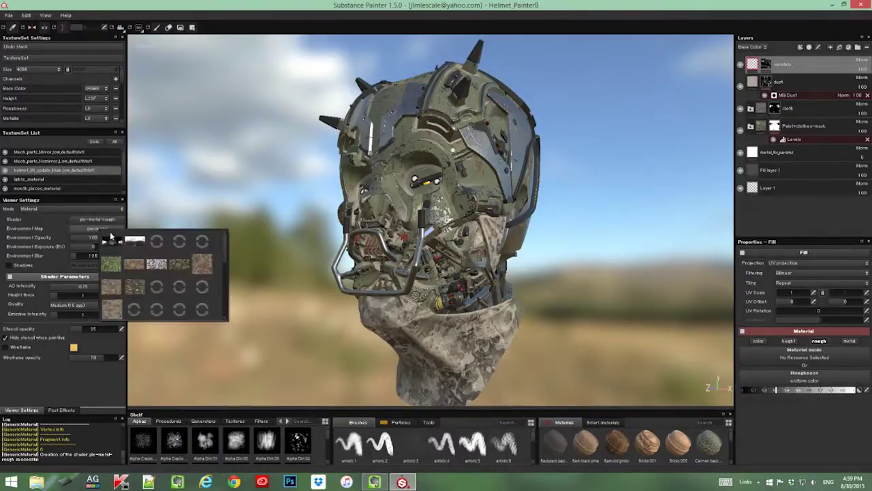
scroll(217, 301, down, 3)
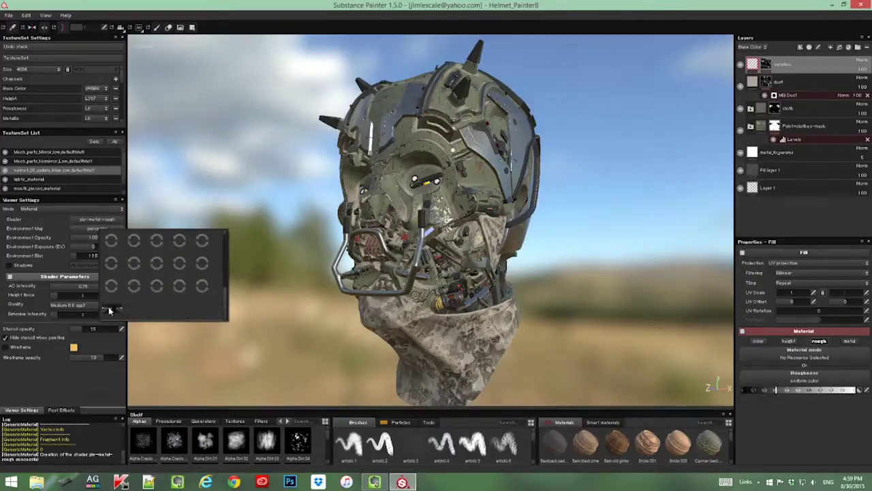
click(109, 310)
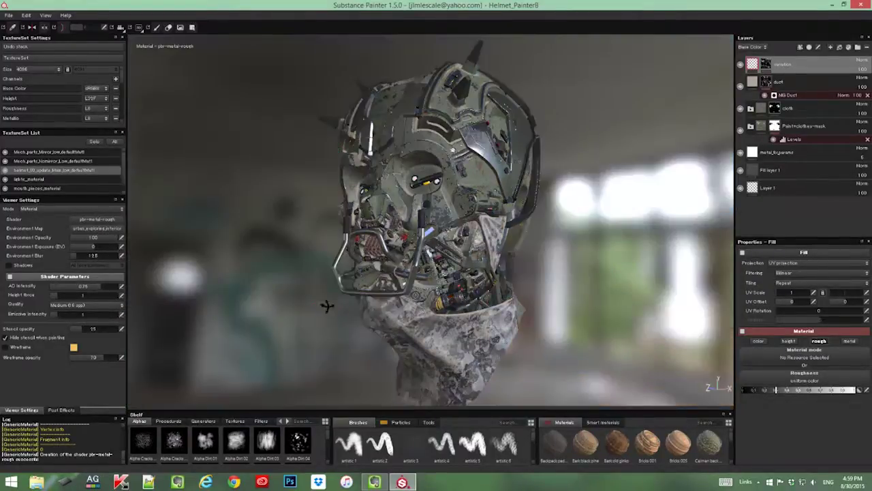
Rotate the environment lighting around the helmet to adjust the reflections
mouse_move(327, 306)
alt+mouse_down()
mouse_move(340, 306)
mouse_move(320, 312)
mouse_move(325, 319)
alt+mouse_up()
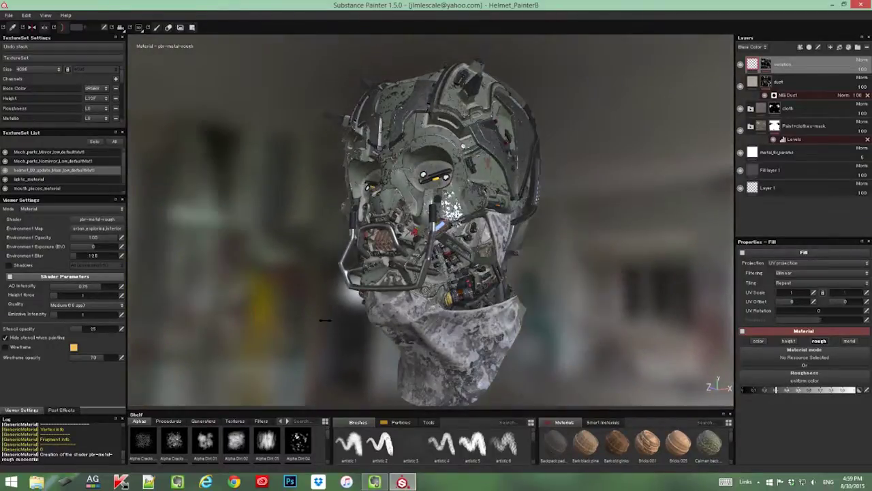
shift+right_drag(325, 319, 323, 323)
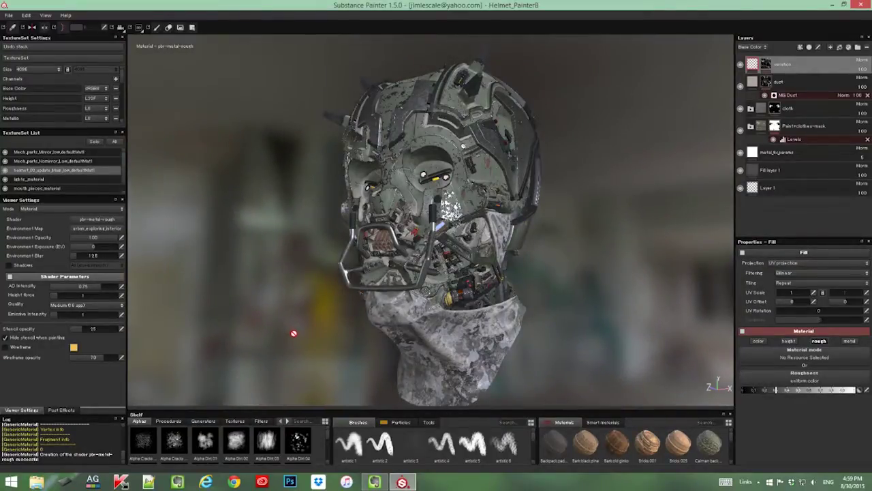
alt+drag(307, 317, 311, 322)
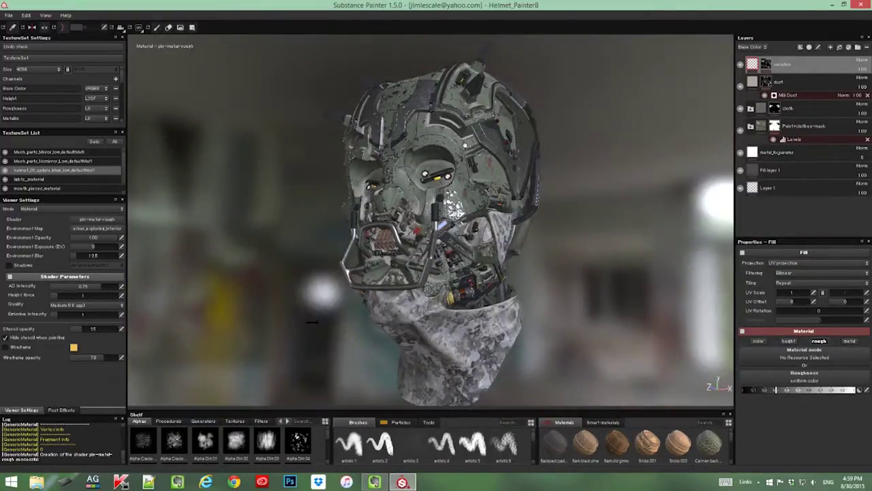
shift+right_drag(312, 322, 313, 322)
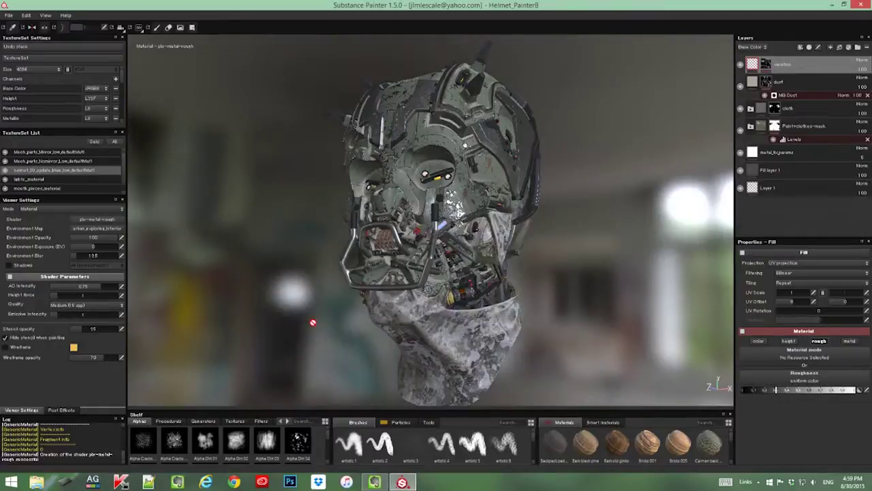
Enable post effects in the viewport and turn Antialiasing on
shift+right_drag(296, 333, 290, 341)
click(62, 409)
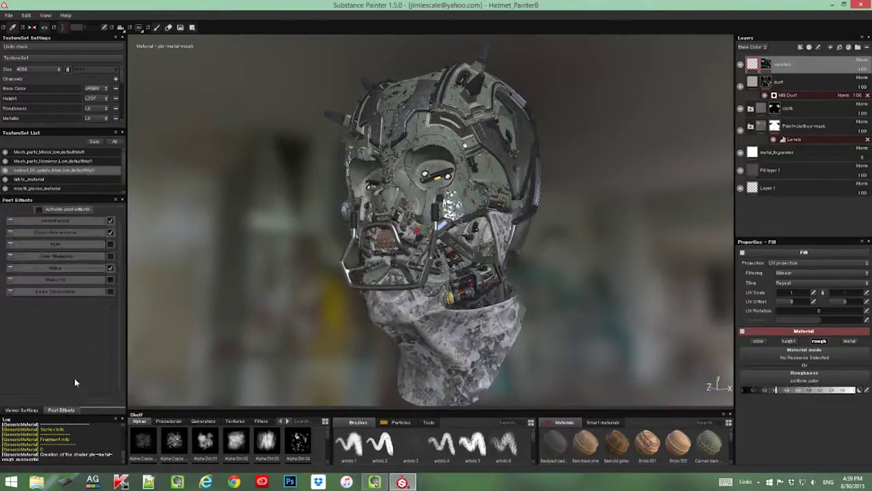
click(39, 209)
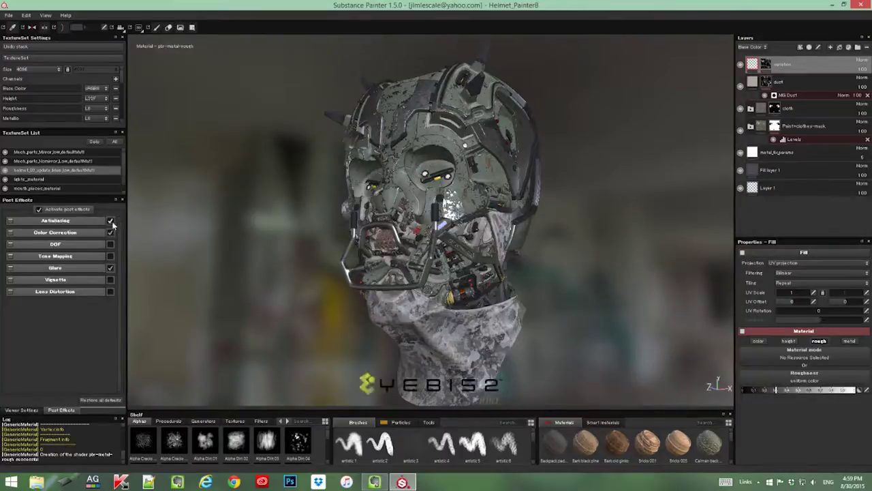
alt+drag(358, 233, 317, 263)
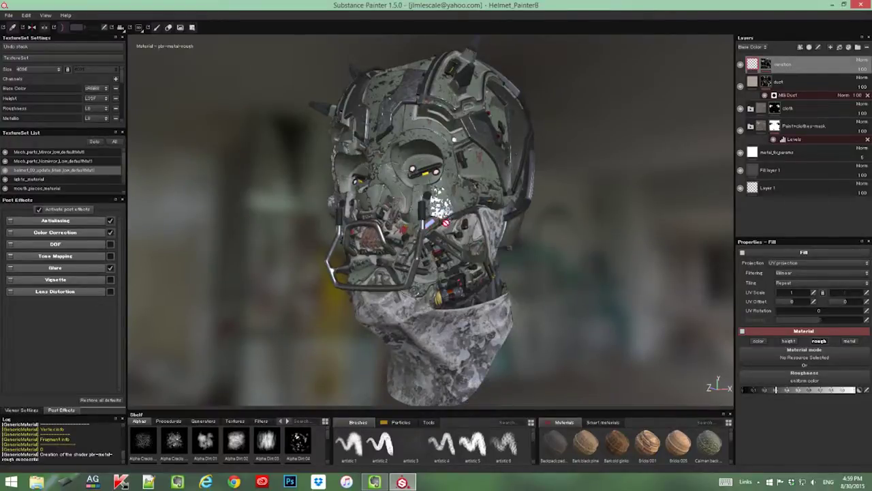
click(109, 221)
alt+drag(463, 238, 466, 235)
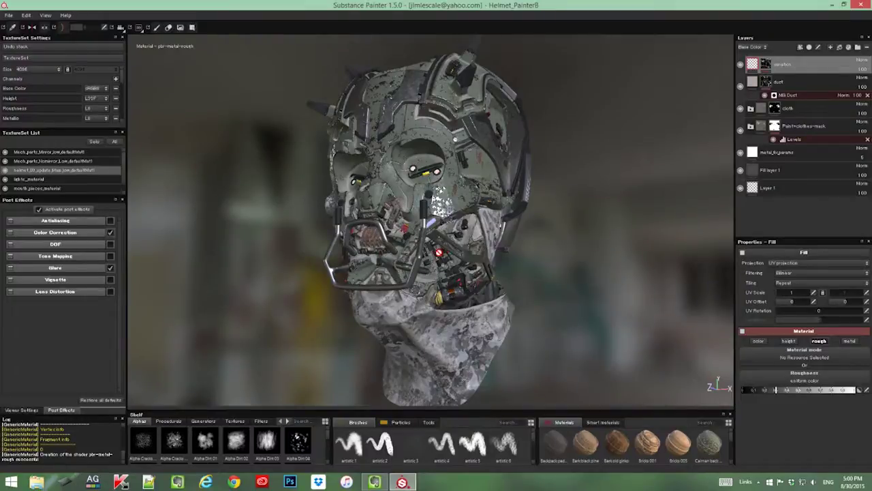
alt+drag(432, 275, 432, 272)
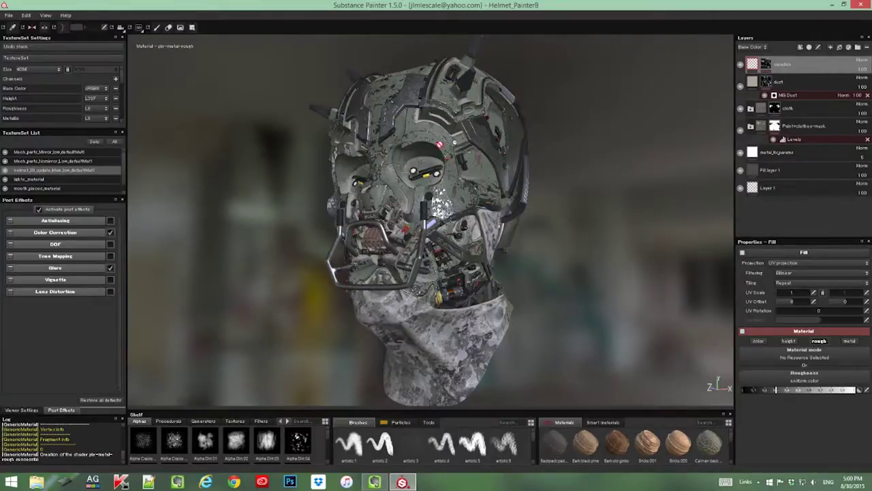
click(110, 221)
Raise Color Correction contrast to 1.05 and rotate the environment lighting behind the helmet
click(12, 234)
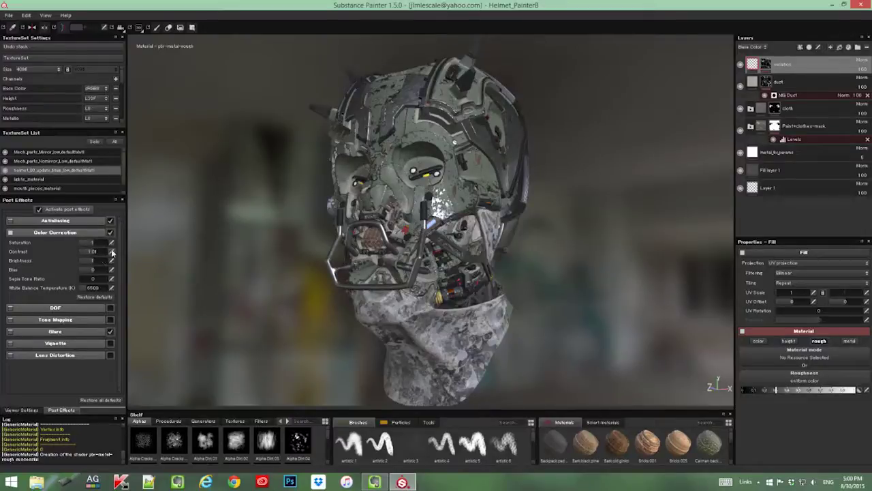
click(111, 253)
click(104, 251)
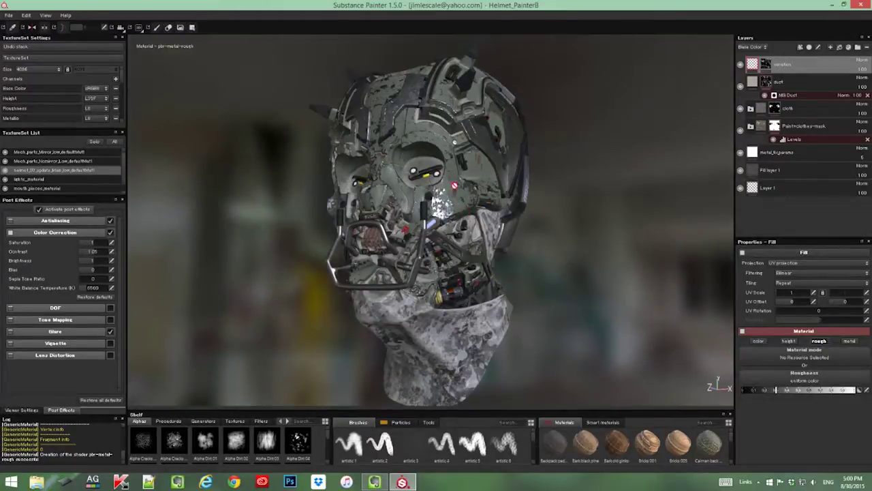
shift+right_drag(483, 188, 592, 193)
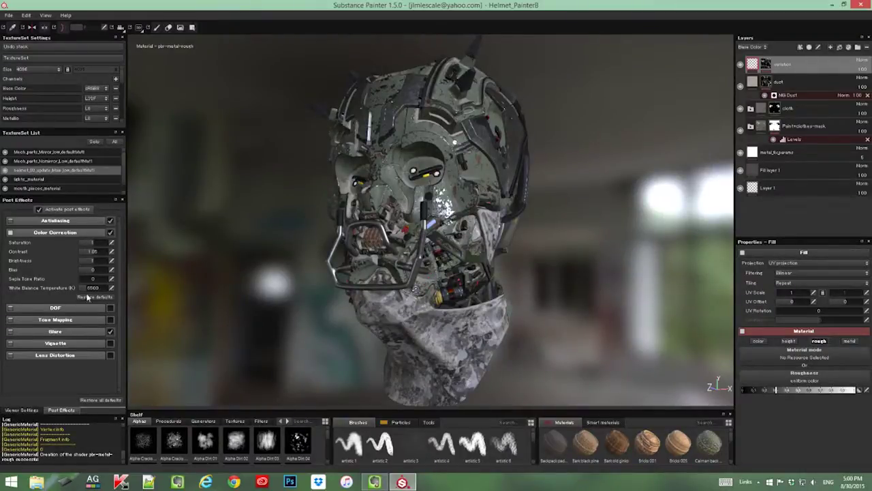
Increase Environment Blur in Viewer Settings to soften the background behind the helmet
click(10, 234)
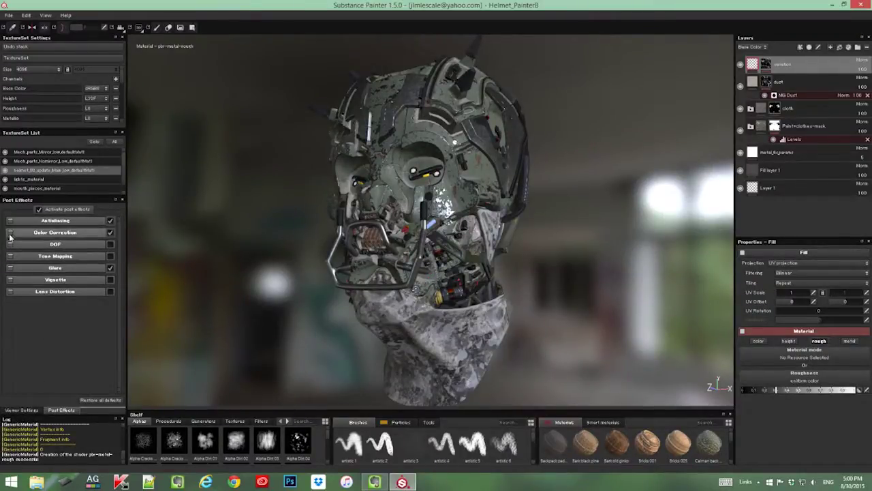
click(11, 245)
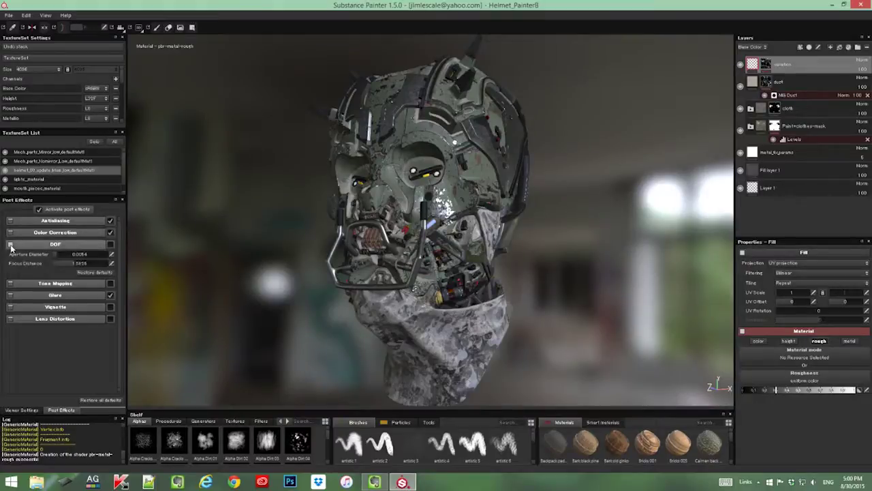
click(30, 410)
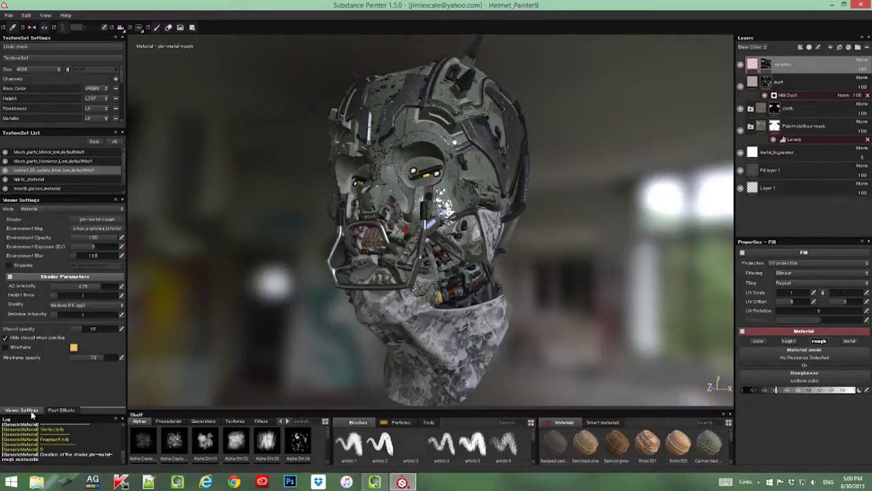
drag(82, 258, 79, 261)
click(60, 410)
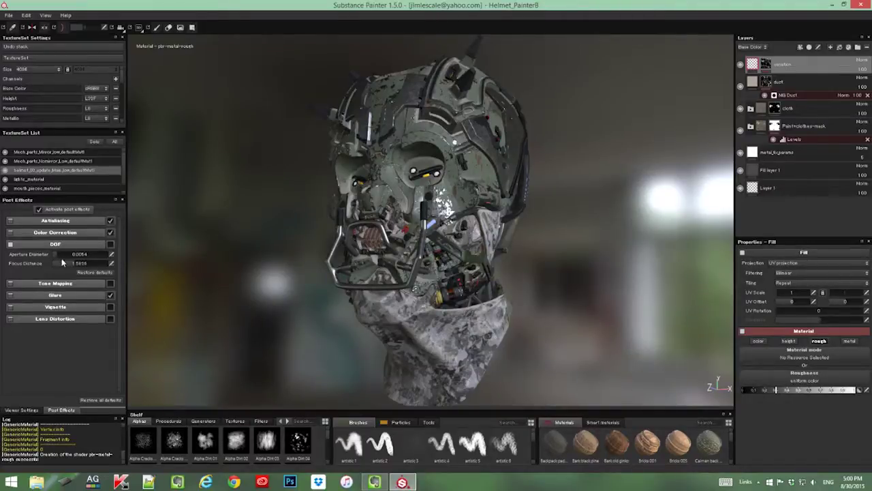
Enable DOF with aperture diameter 0.0212 and focus distance about 2.42
click(110, 244)
drag(57, 254, 94, 256)
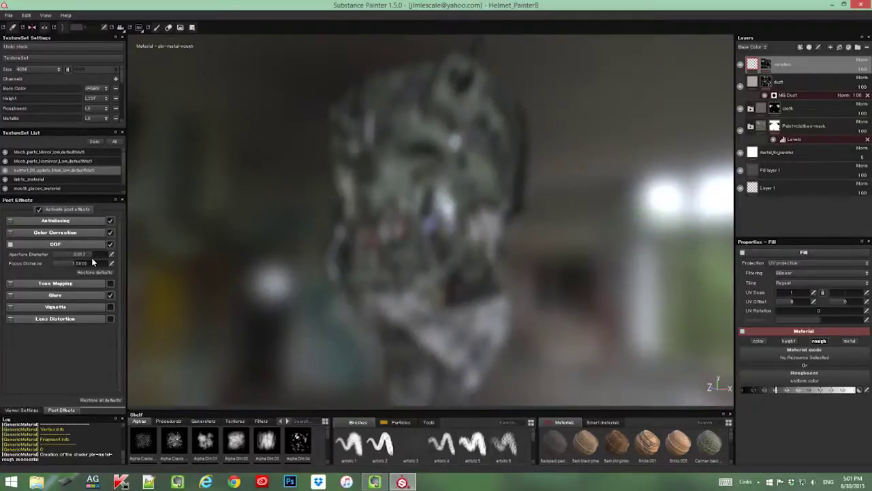
drag(83, 263, 61, 259)
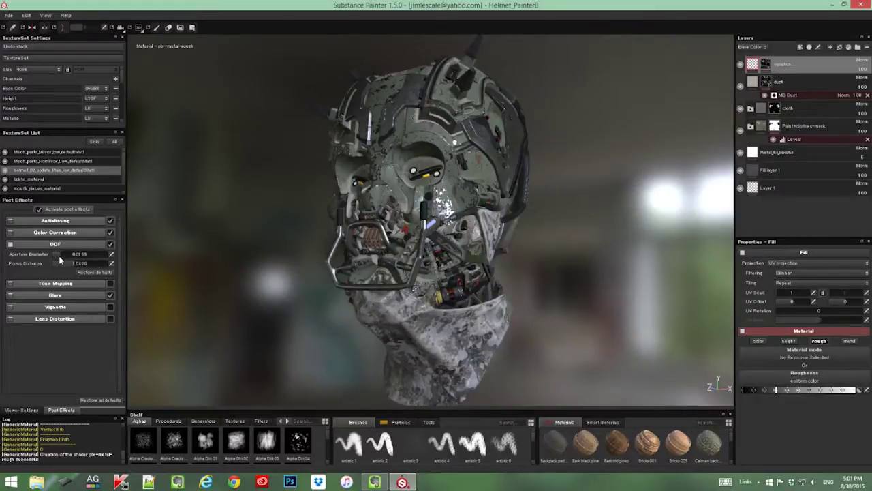
mouse_move(76, 270)
mouse_down()
mouse_move(70, 264)
mouse_move(85, 269)
mouse_move(66, 261)
mouse_move(76, 263)
mouse_up()
drag(74, 262, 77, 264)
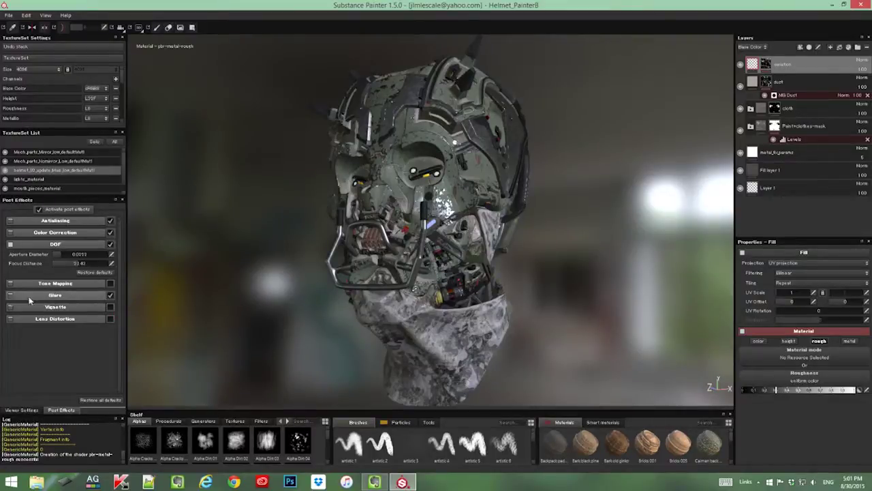
Expand the Glare settings and adjust the glare Threshold
click(65, 299)
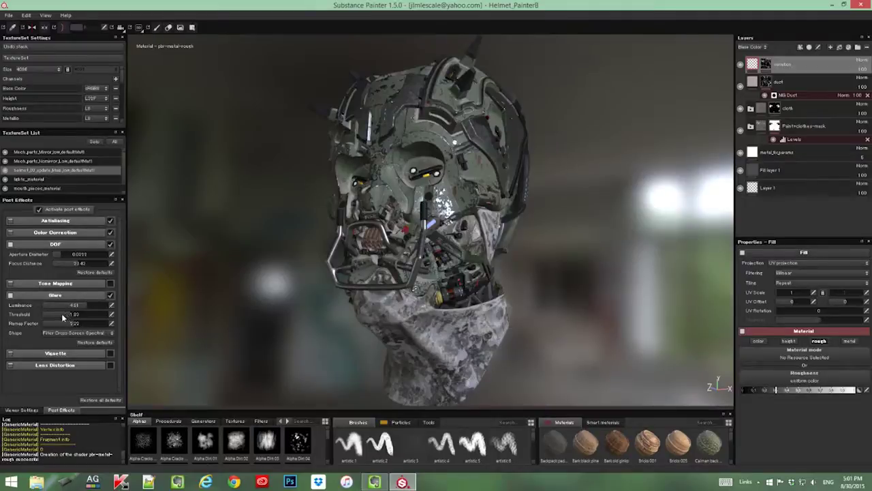
drag(66, 317, 71, 318)
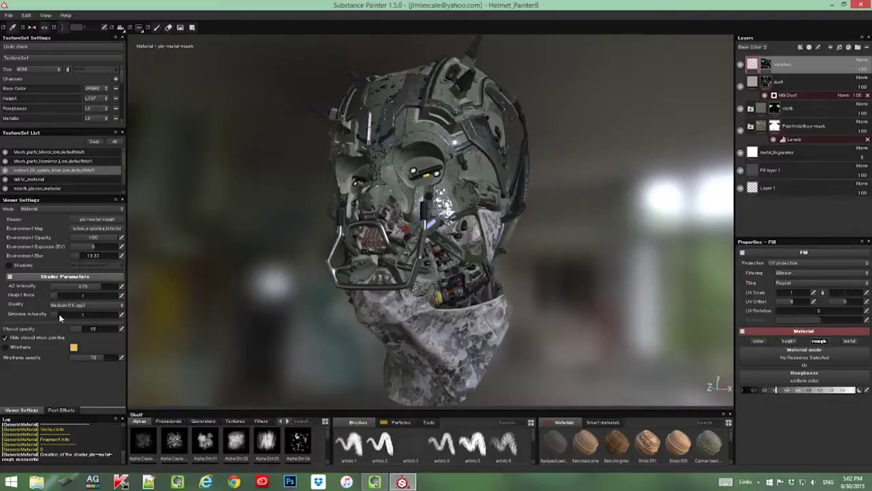
Raise the Emissive Intensity in Viewer Settings to brighten the helmet's lights
drag(59, 313, 134, 324)
drag(97, 312, 155, 319)
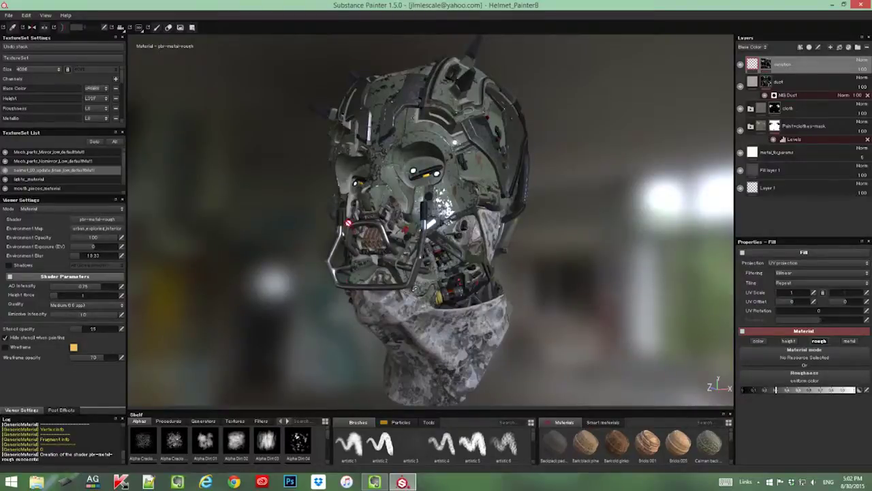
click(61, 410)
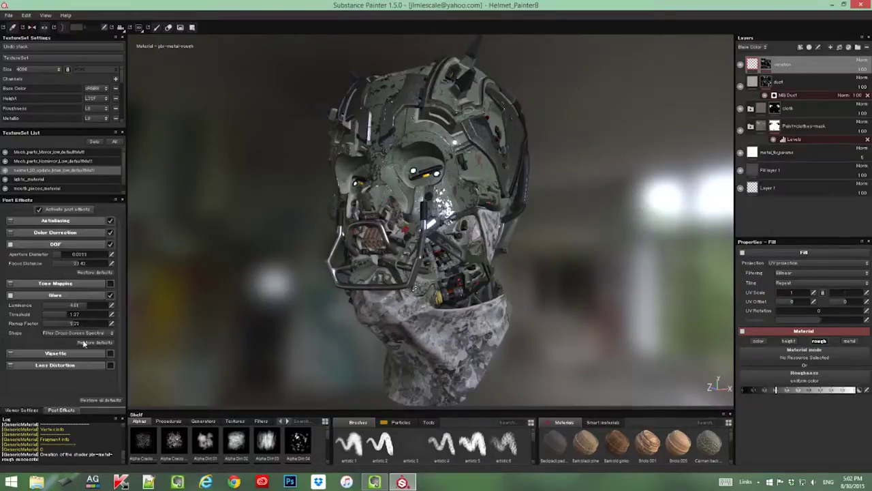
Set glare threshold to 0.8 and luminance to about 1.00, rotating the environment lighting
drag(72, 318, 63, 318)
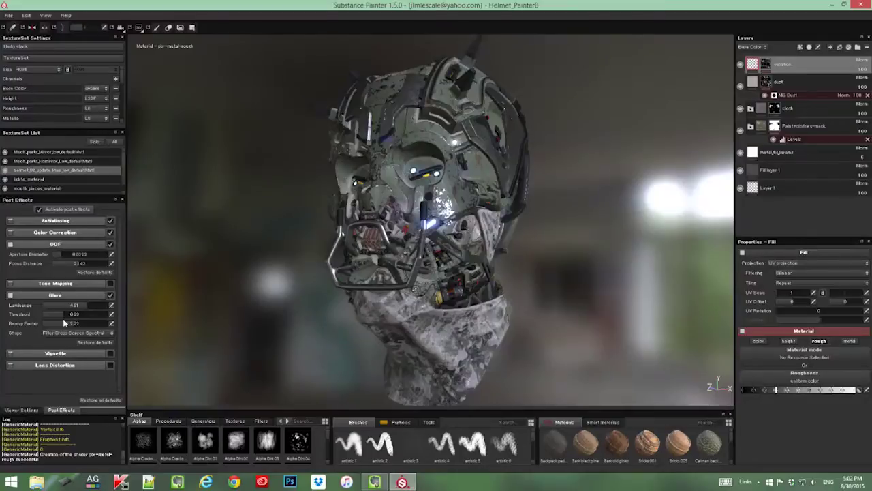
mouse_move(63, 318)
mouse_down()
mouse_move(77, 324)
mouse_move(58, 327)
mouse_move(74, 327)
mouse_move(74, 311)
mouse_move(57, 315)
mouse_move(65, 314)
mouse_up()
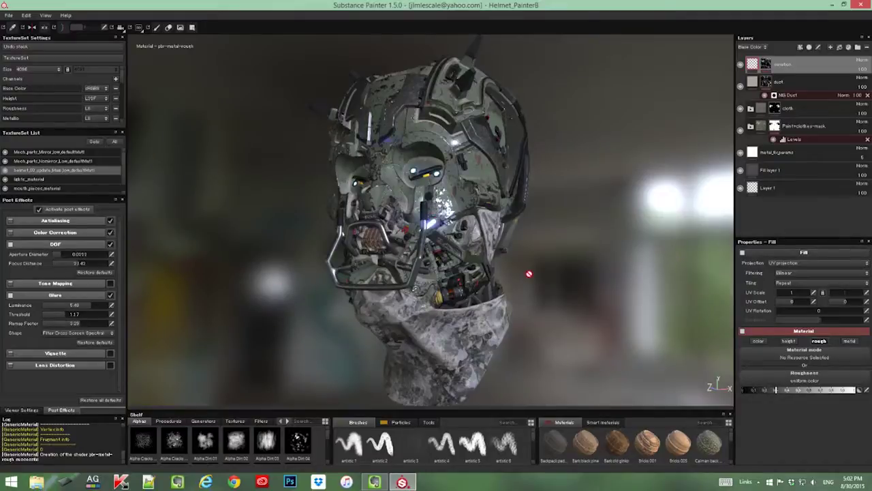
mouse_move(529, 275)
shift+right_down()
mouse_move(517, 276)
mouse_move(565, 292)
mouse_move(462, 162)
mouse_move(522, 296)
shift+right_up()
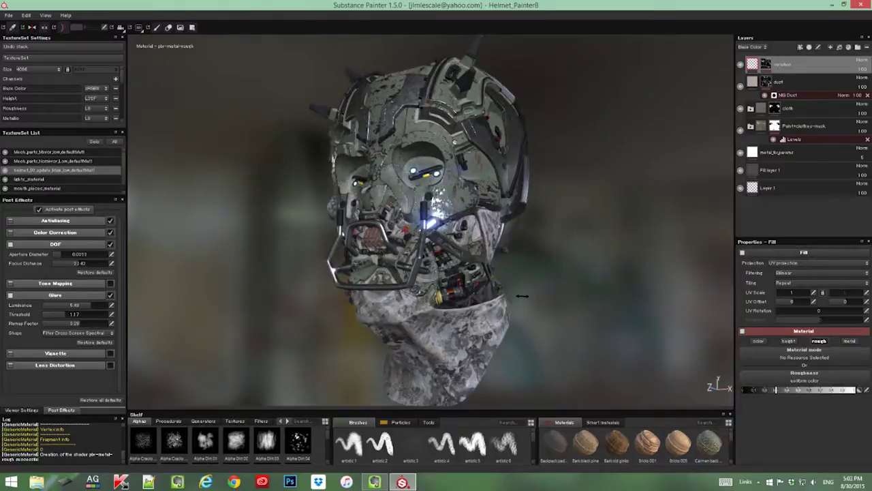
click(68, 306)
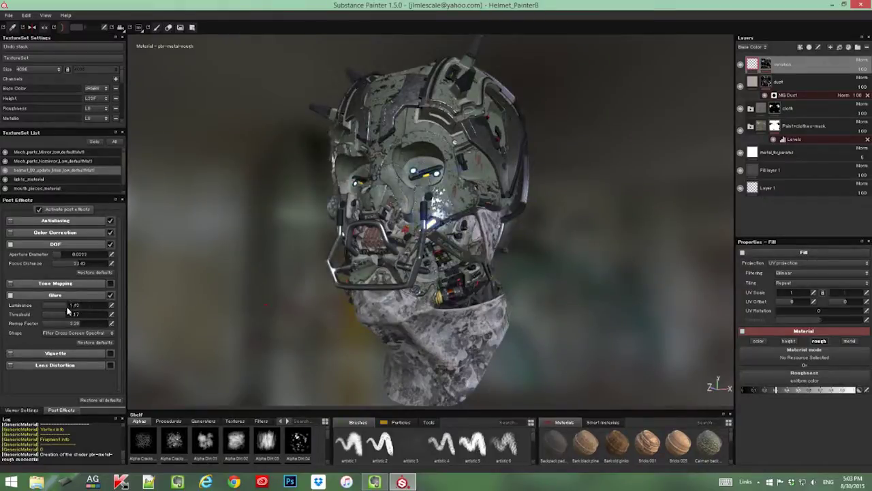
mouse_move(76, 315)
mouse_down()
mouse_move(89, 315)
mouse_move(72, 314)
mouse_move(77, 307)
mouse_move(62, 318)
mouse_up()
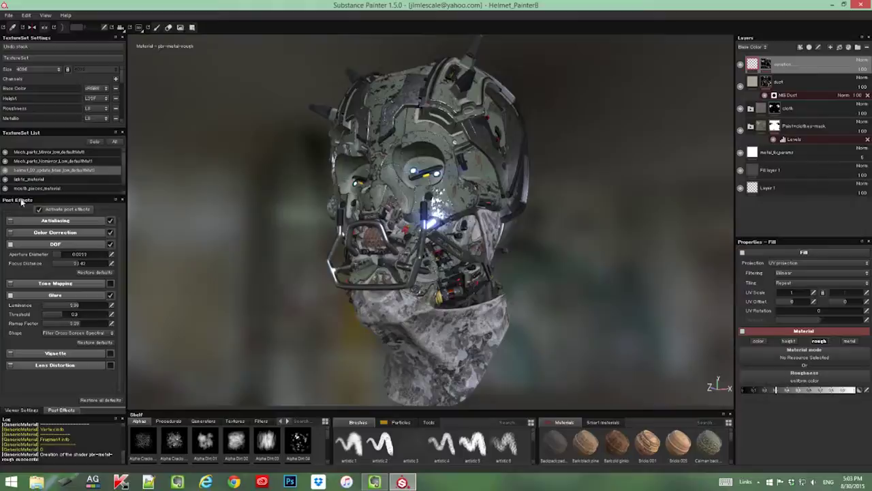
Turn on Shadows in Viewer Settings, then collapse the Glare section in Post Effects
click(21, 410)
click(8, 264)
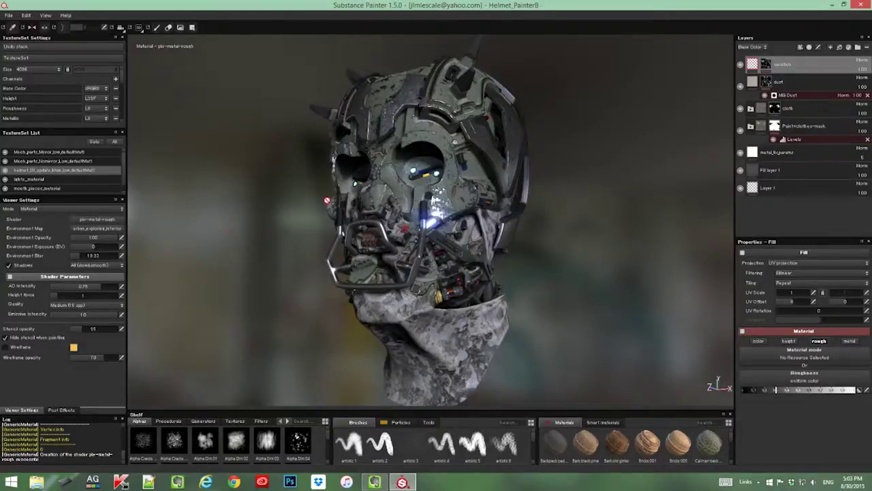
click(60, 410)
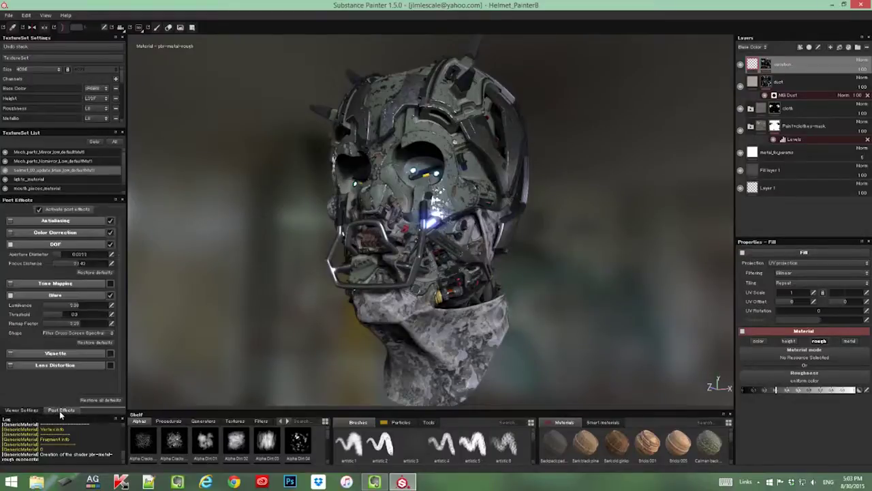
click(11, 297)
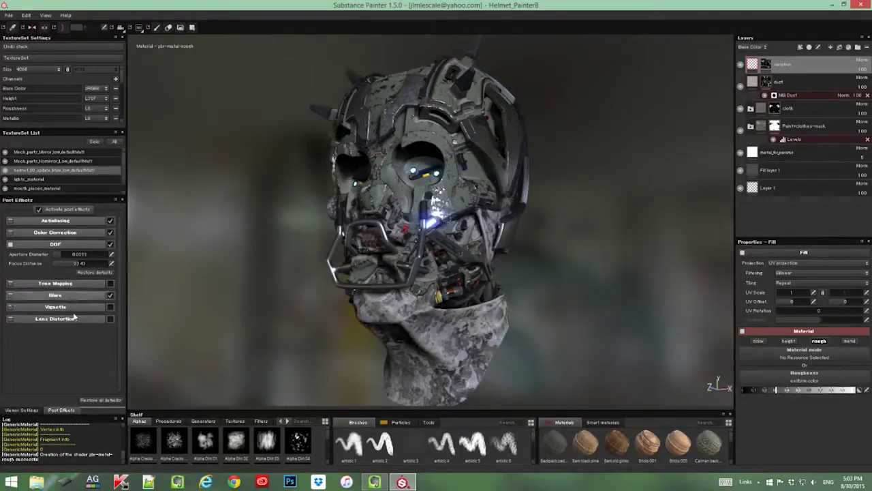
Toggle Lens Distortion on and back off, then turn the helmet slightly
click(110, 320)
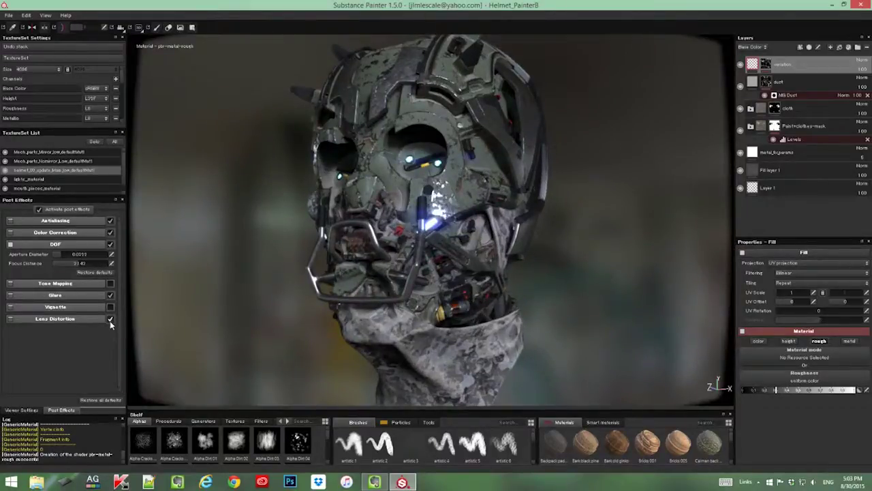
click(110, 320)
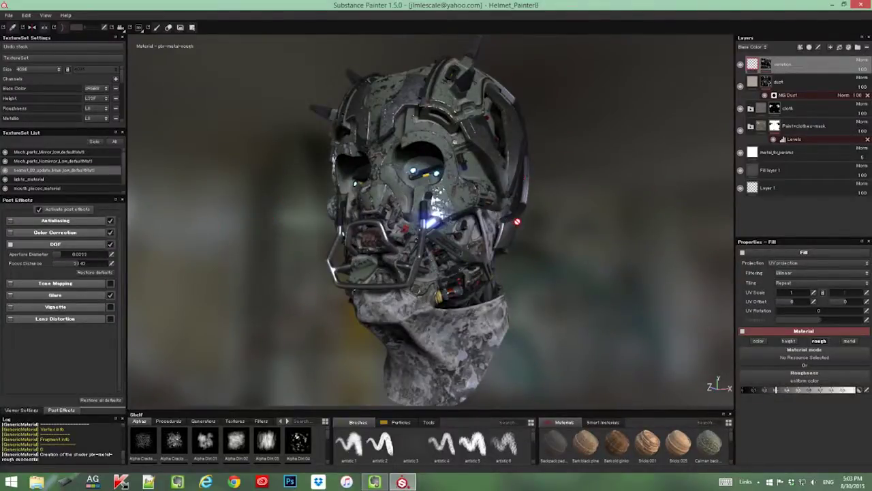
alt+drag(520, 221, 522, 220)
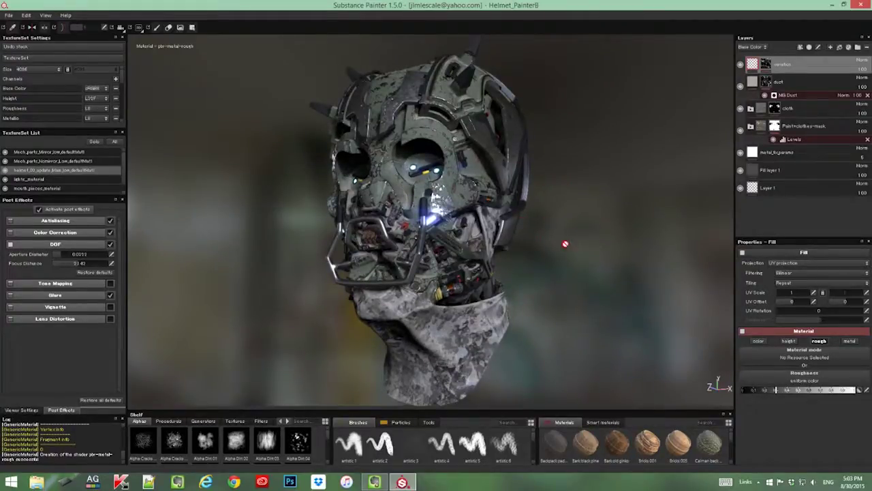
click(759, 481)
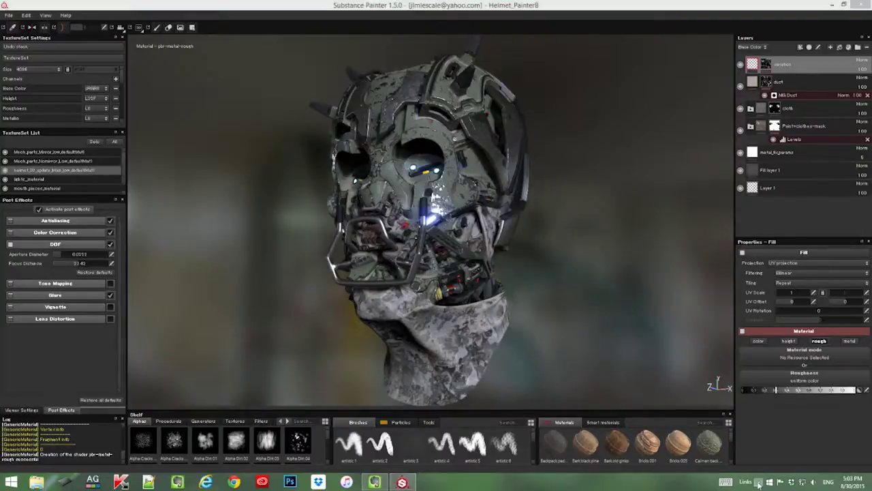